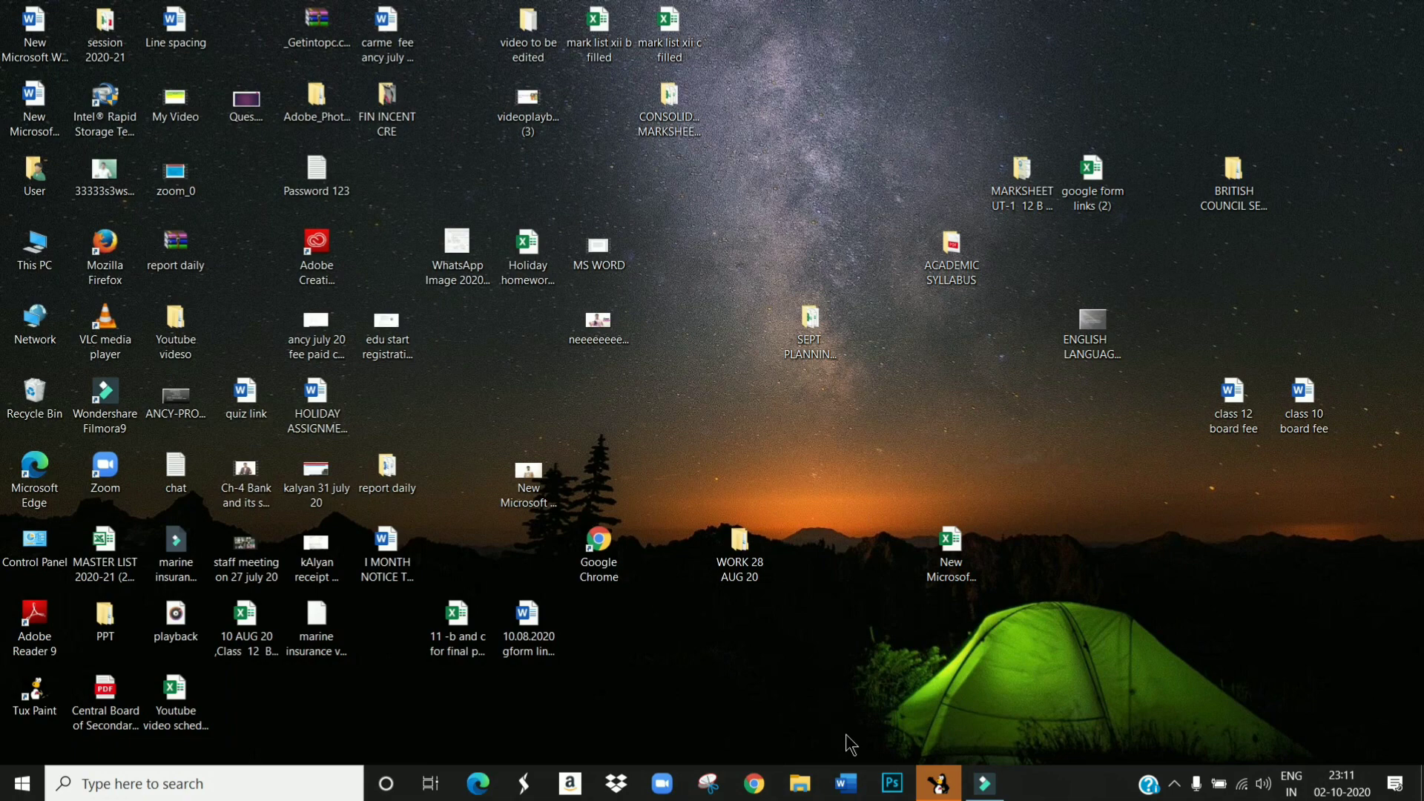
Step: Open Word with a blank document and insert a WordArt box in the gold-filled, gold-outlined style
{"action": "left_click", "coordinate": [847, 792]}
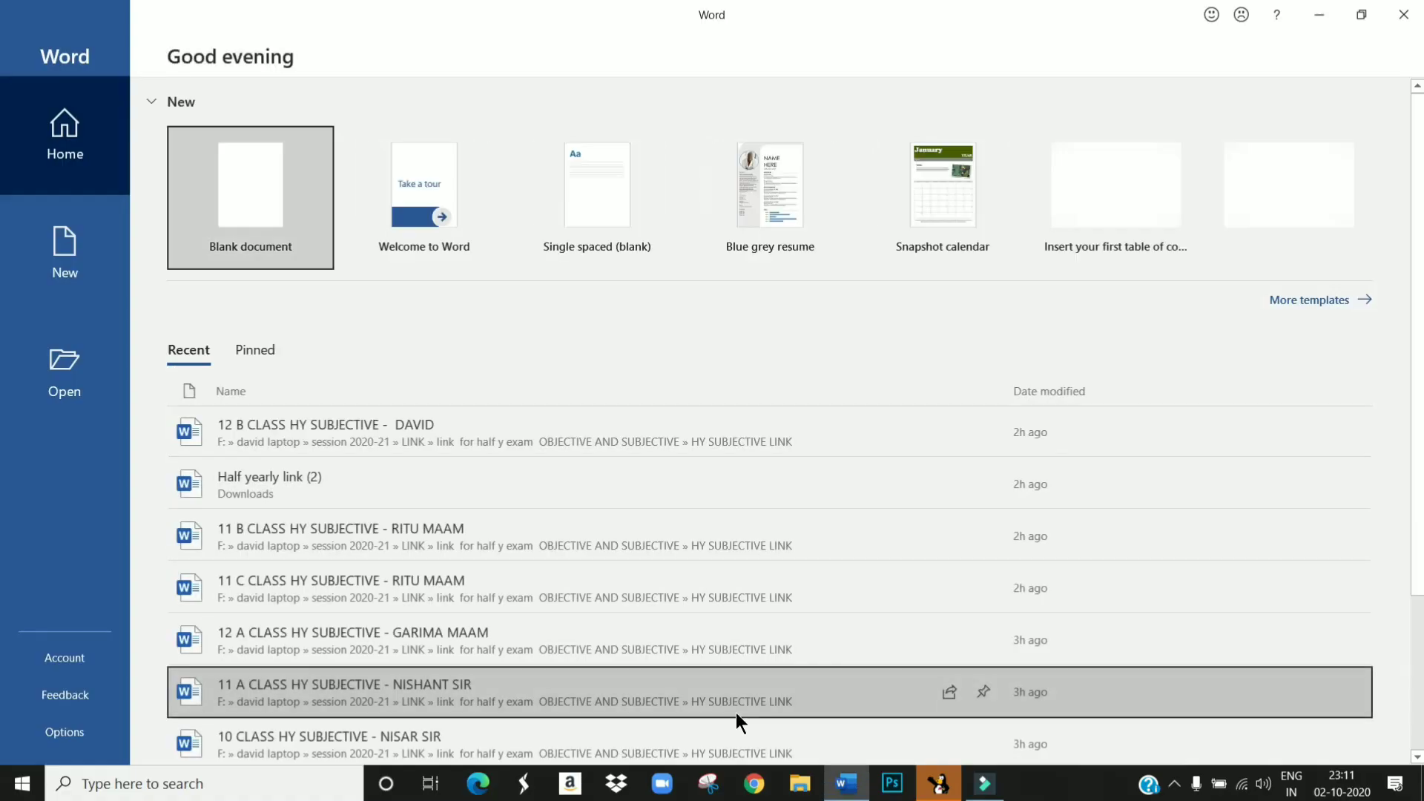
{"action": "left_click", "coordinate": [254, 213]}
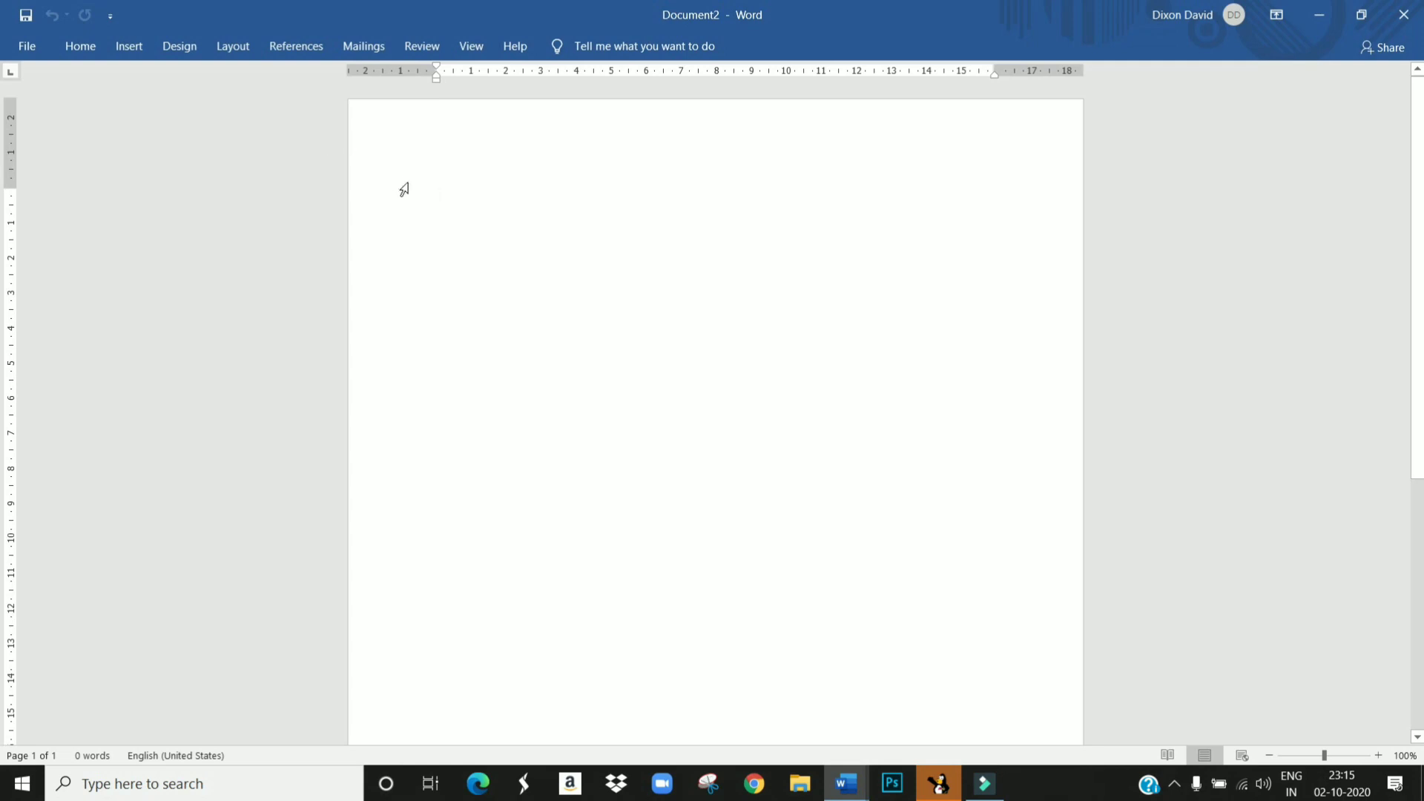
{"action": "left_click", "coordinate": [121, 49]}
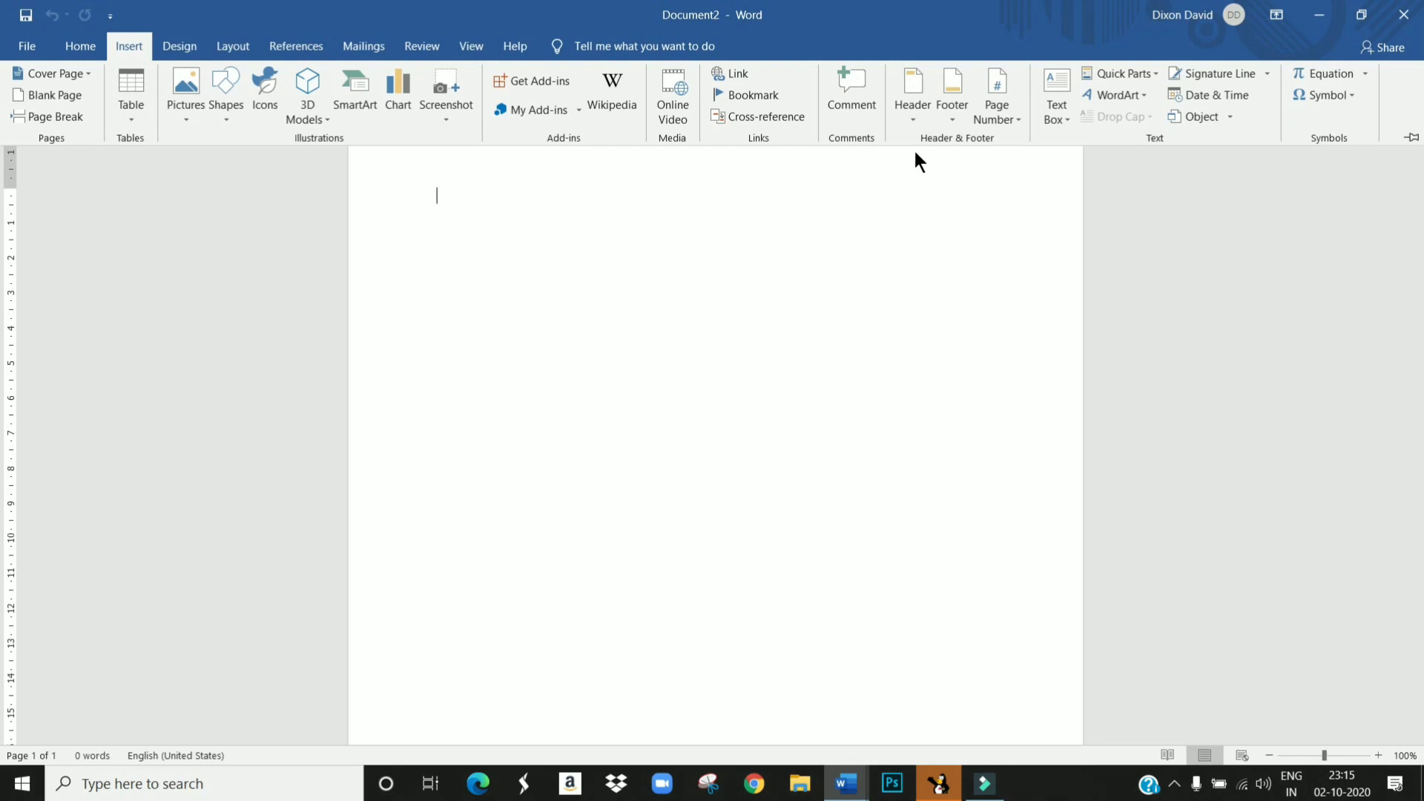
{"action": "left_click", "coordinate": [1141, 95]}
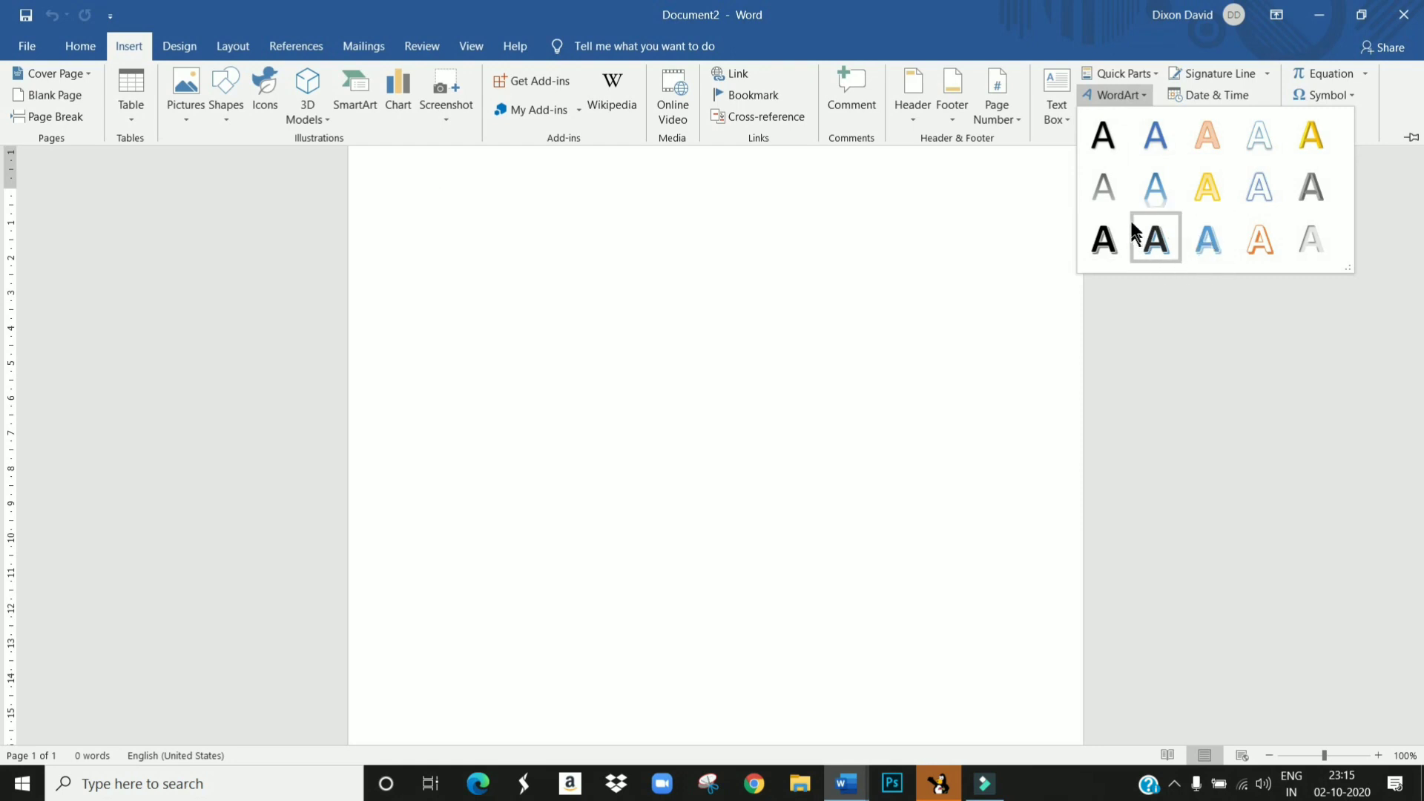
{"action": "left_click", "coordinate": [1209, 178]}
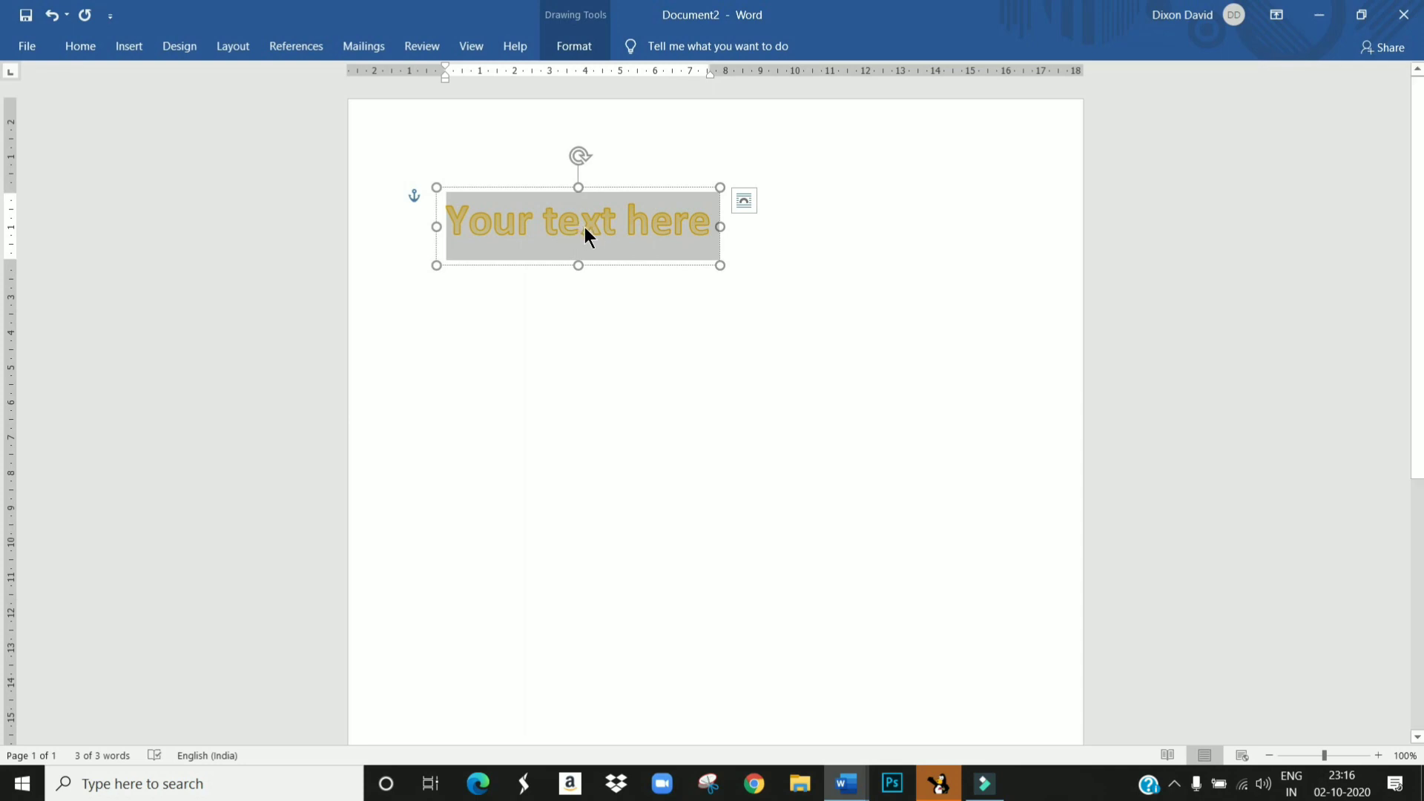
Step: Replace the WordArt placeholder text with "COMPUTER GRAPHICS" and deselect the box
{"action": "key", "text": "Delete"}
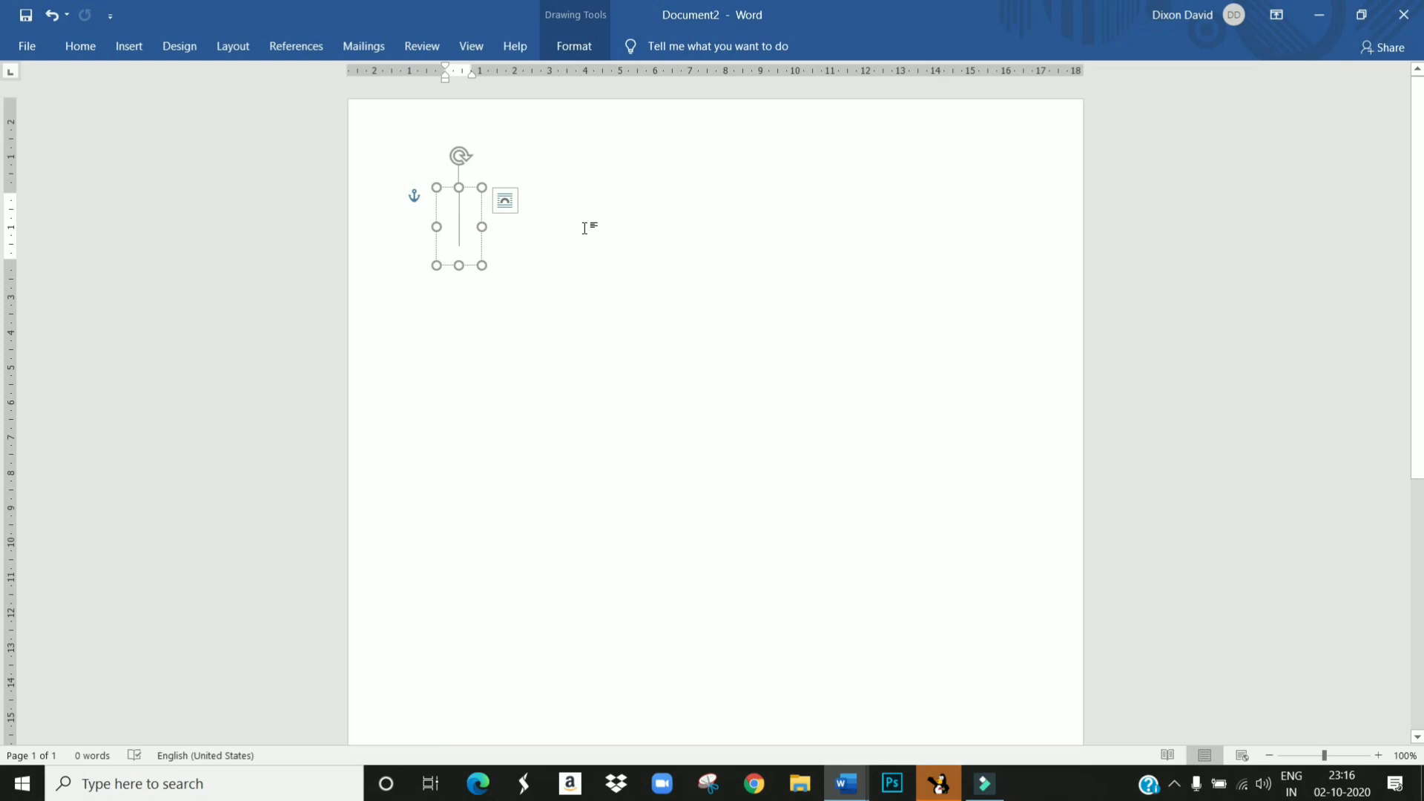
{"action": "type", "text": "CO"}
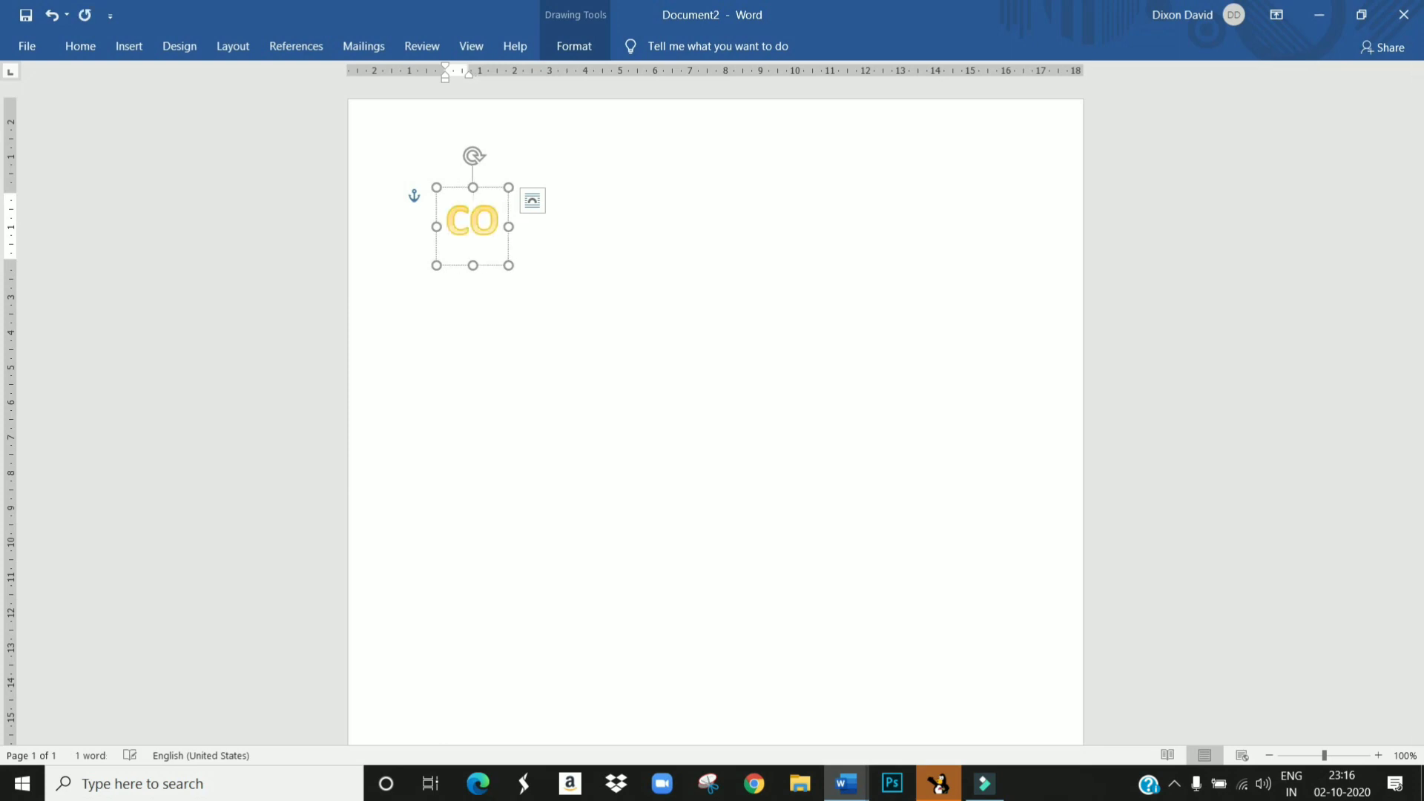
{"action": "type", "text": "MPUT"}
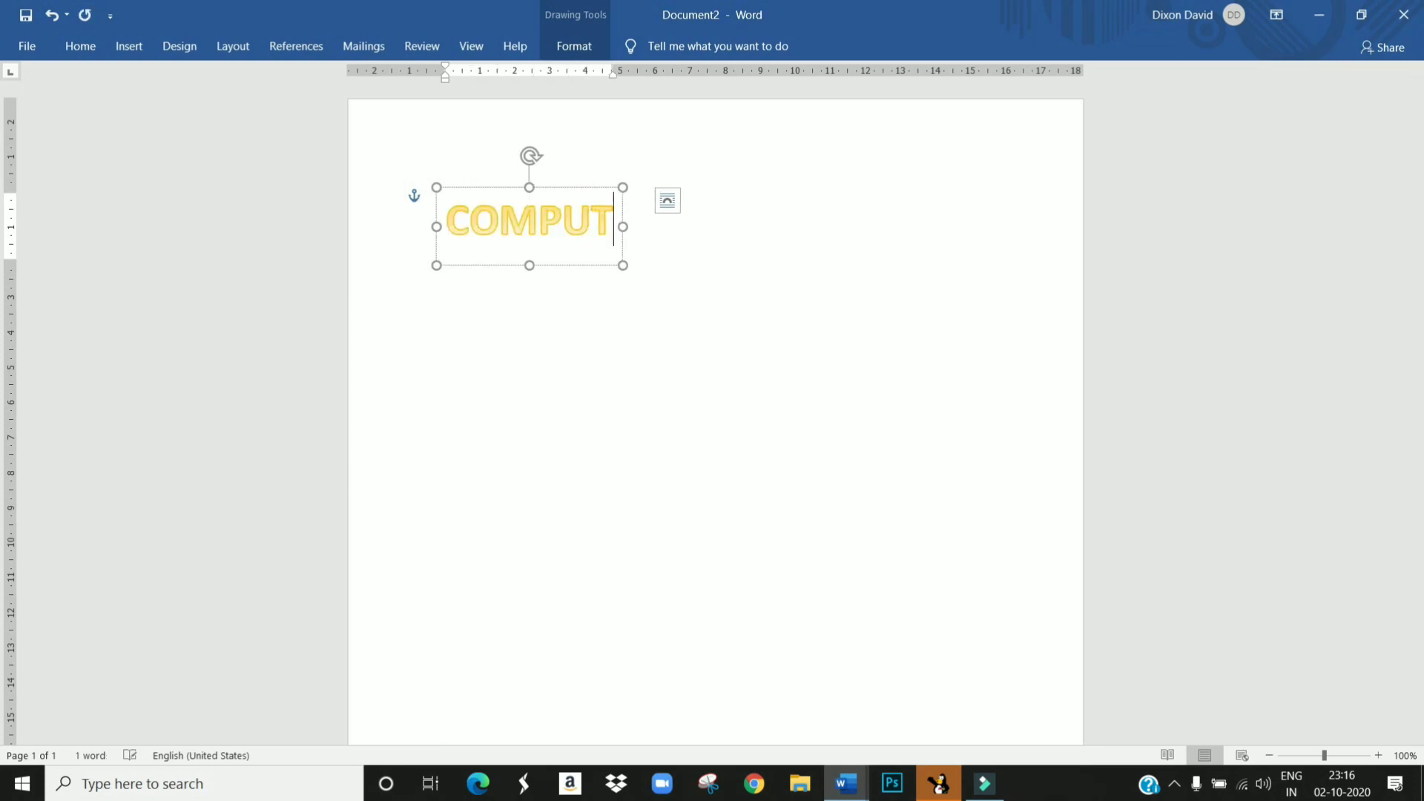
{"action": "type", "text": "ER GRA"}
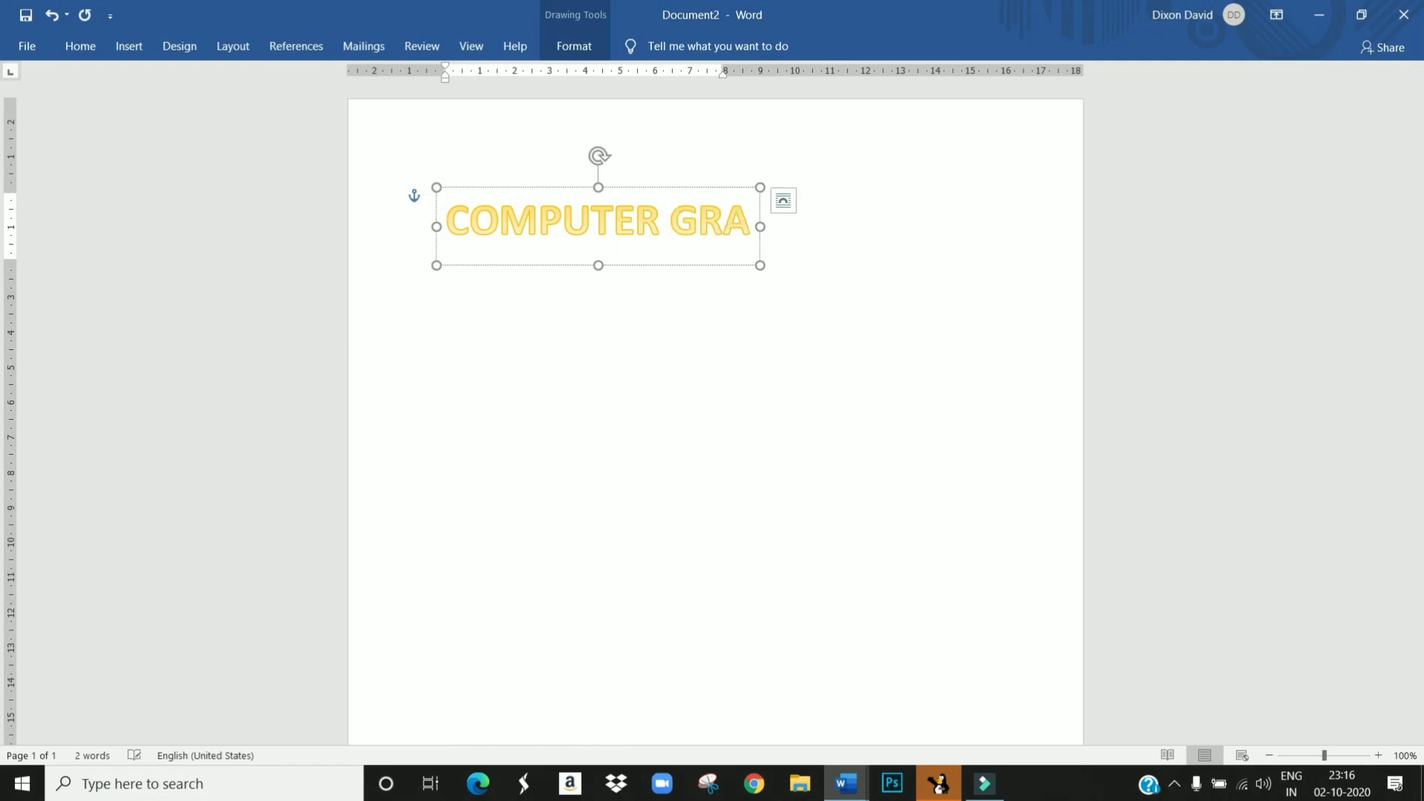
{"action": "type", "text": "PHI"}
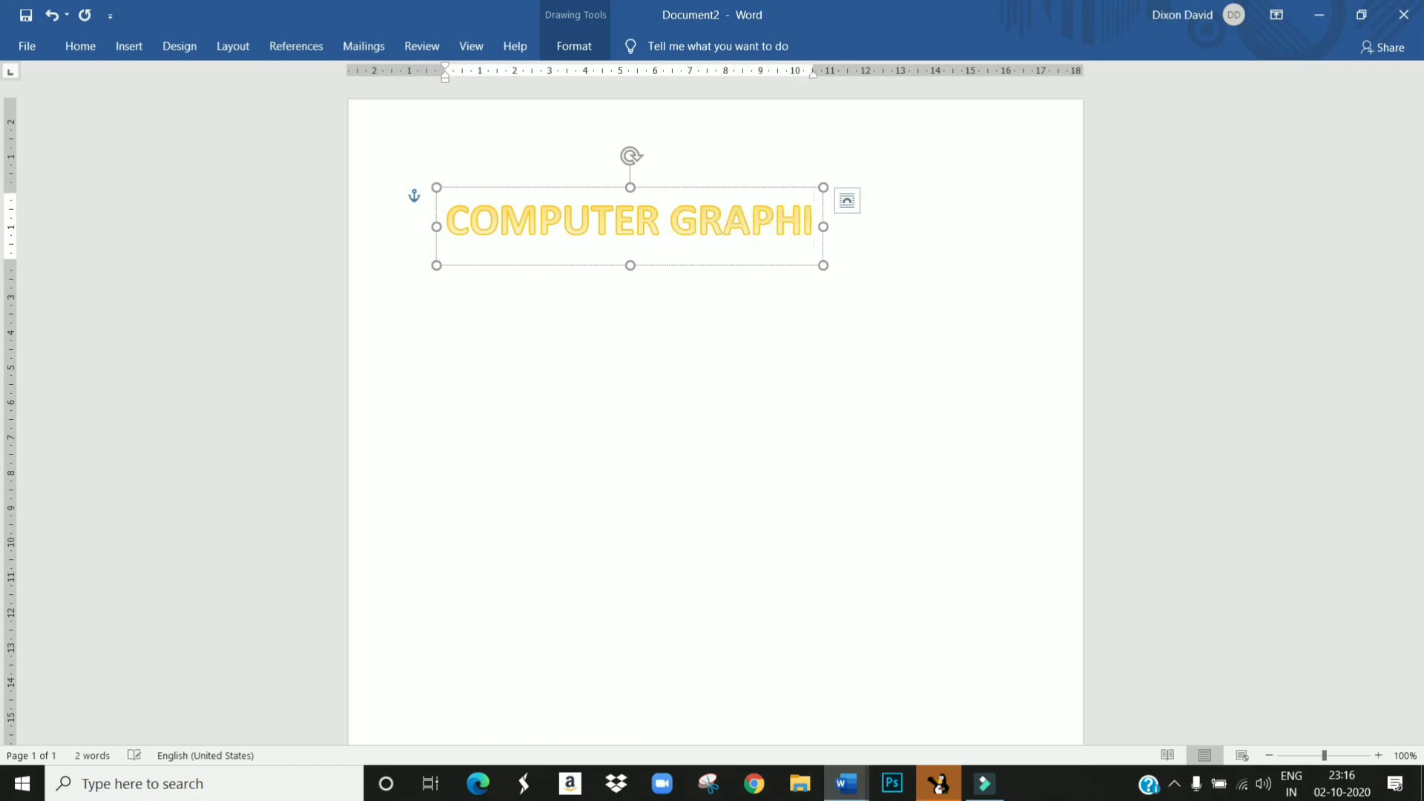
{"action": "type", "text": "CS"}
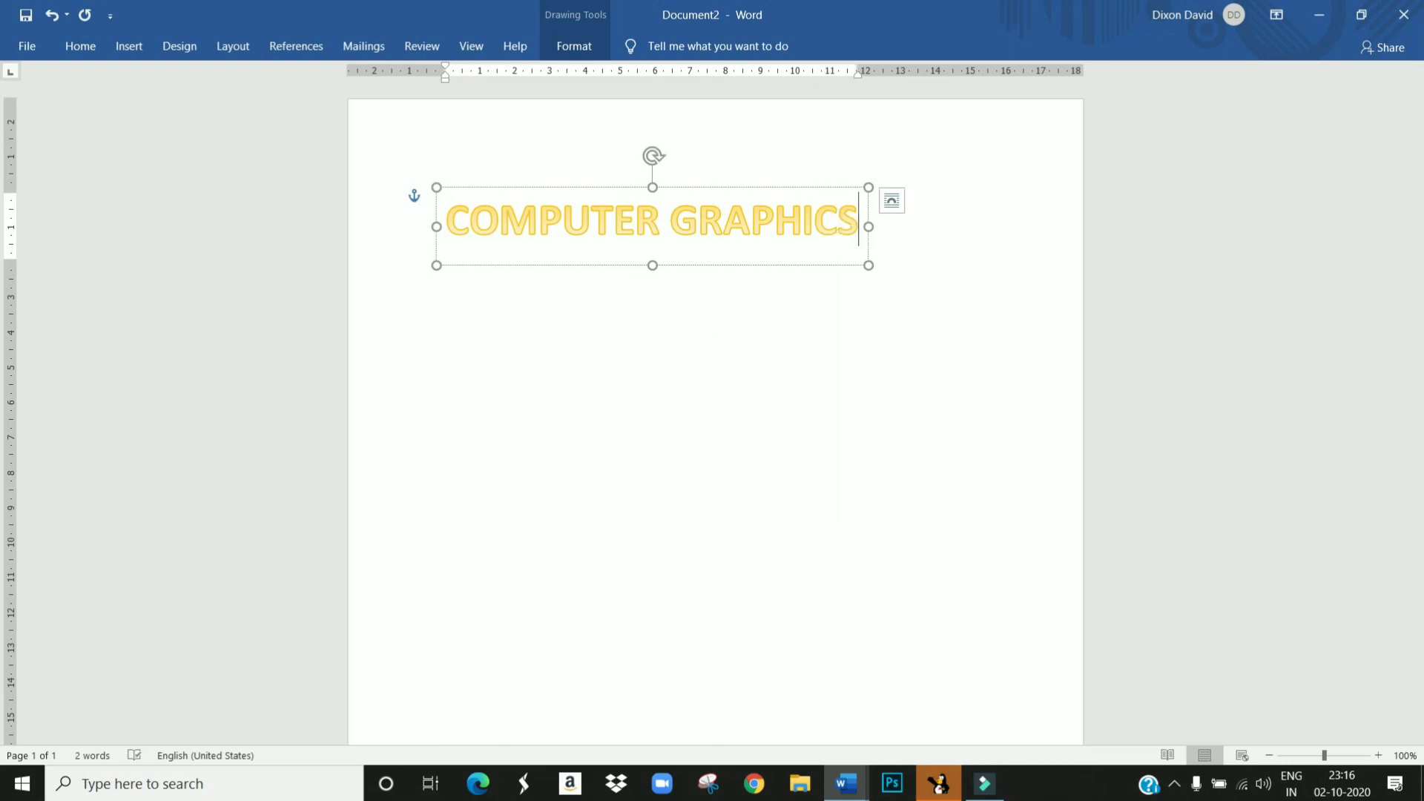
{"action": "left_click", "coordinate": [770, 381]}
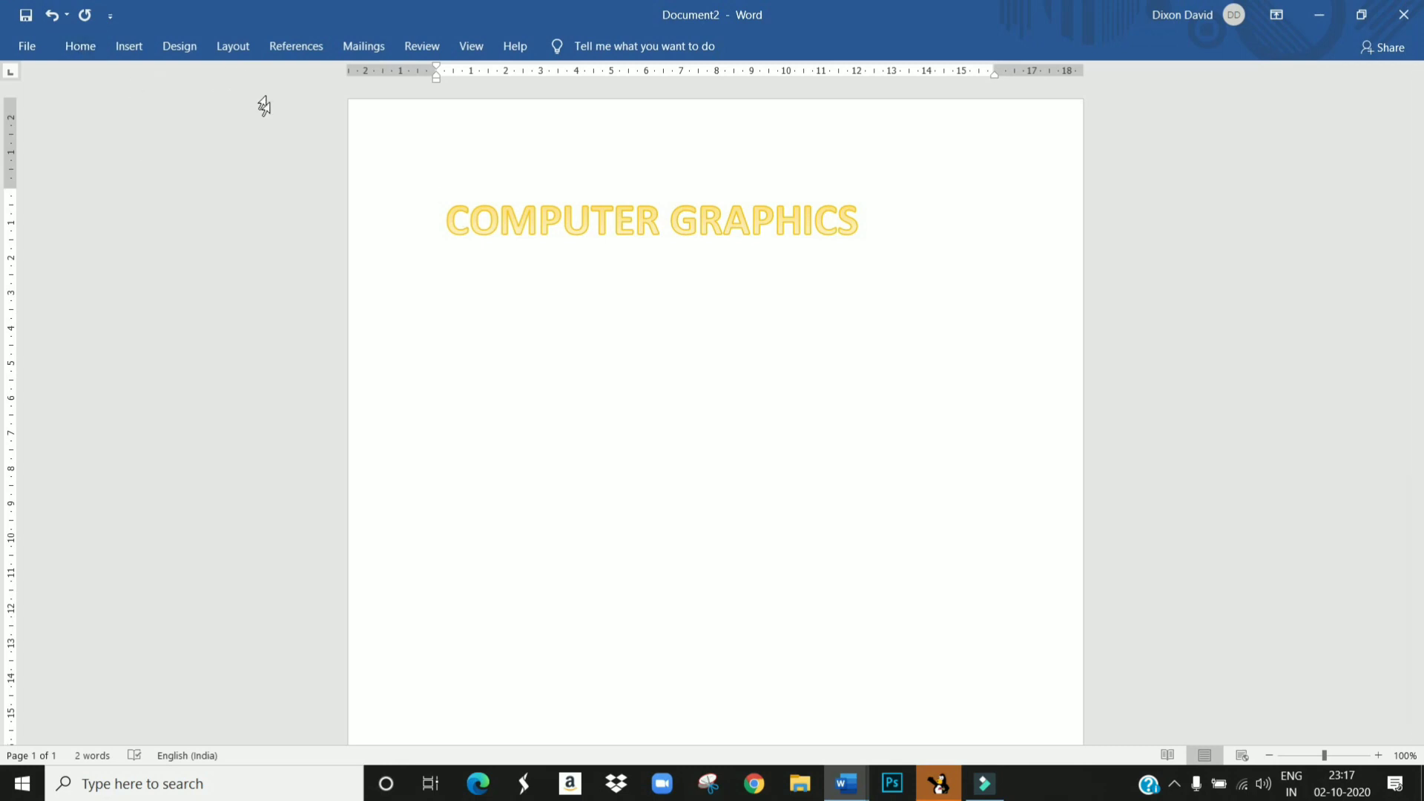
Step: Apply a perspective shadow text effect to the whole COMPUTER GRAPHICS WordArt
{"action": "left_click", "coordinate": [439, 222]}
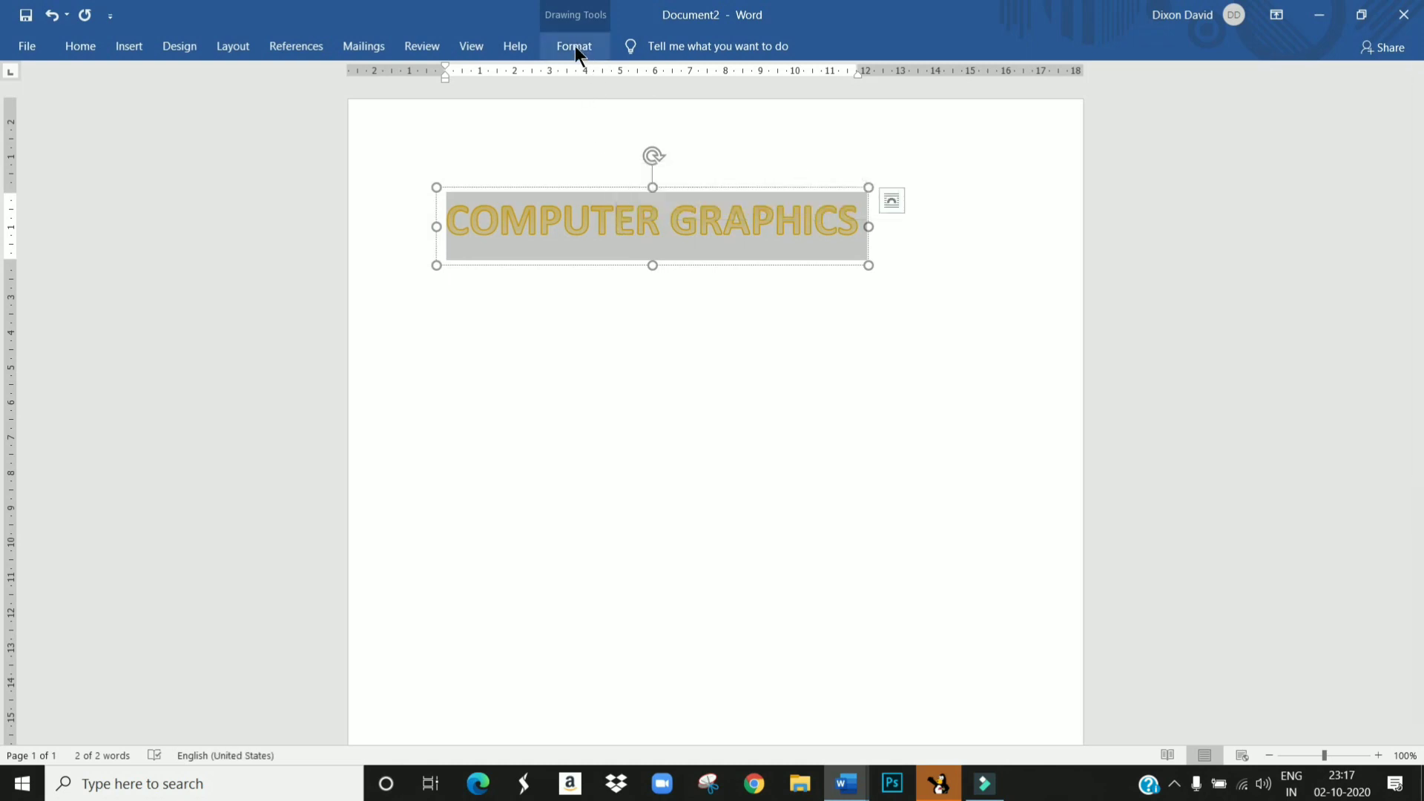
{"action": "left_click", "coordinate": [574, 46]}
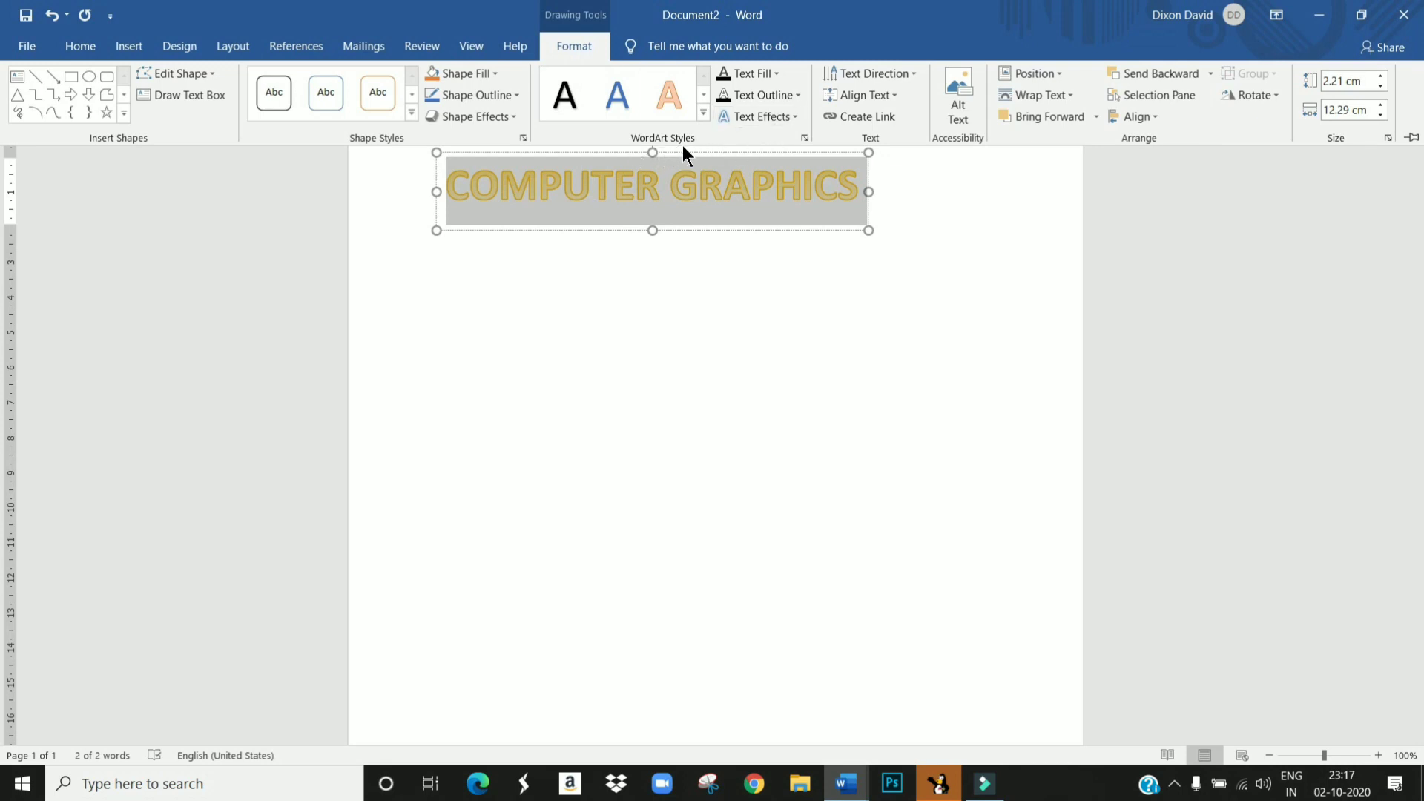
{"action": "left_click", "coordinate": [795, 118]}
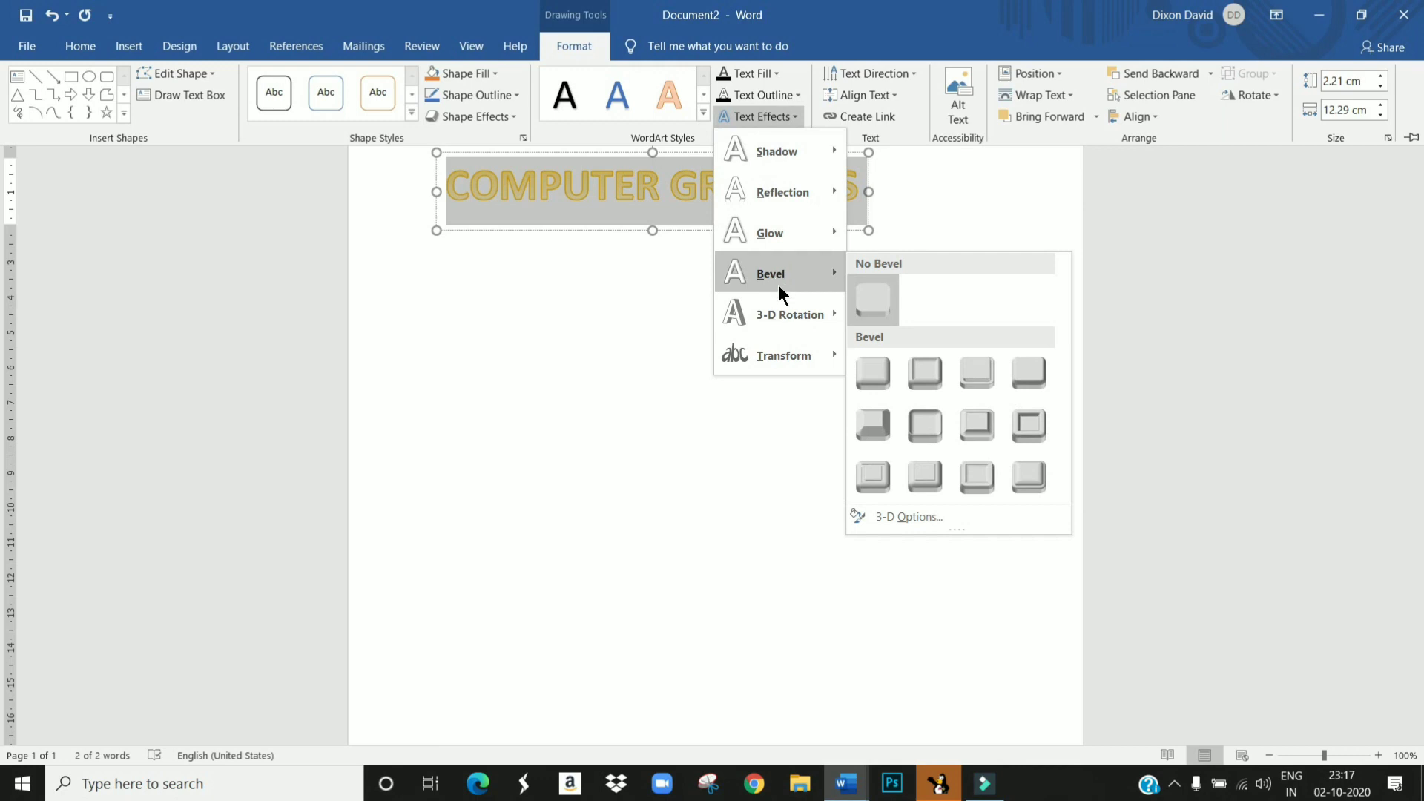
{"action": "mouse_move", "coordinate": [784, 156]}
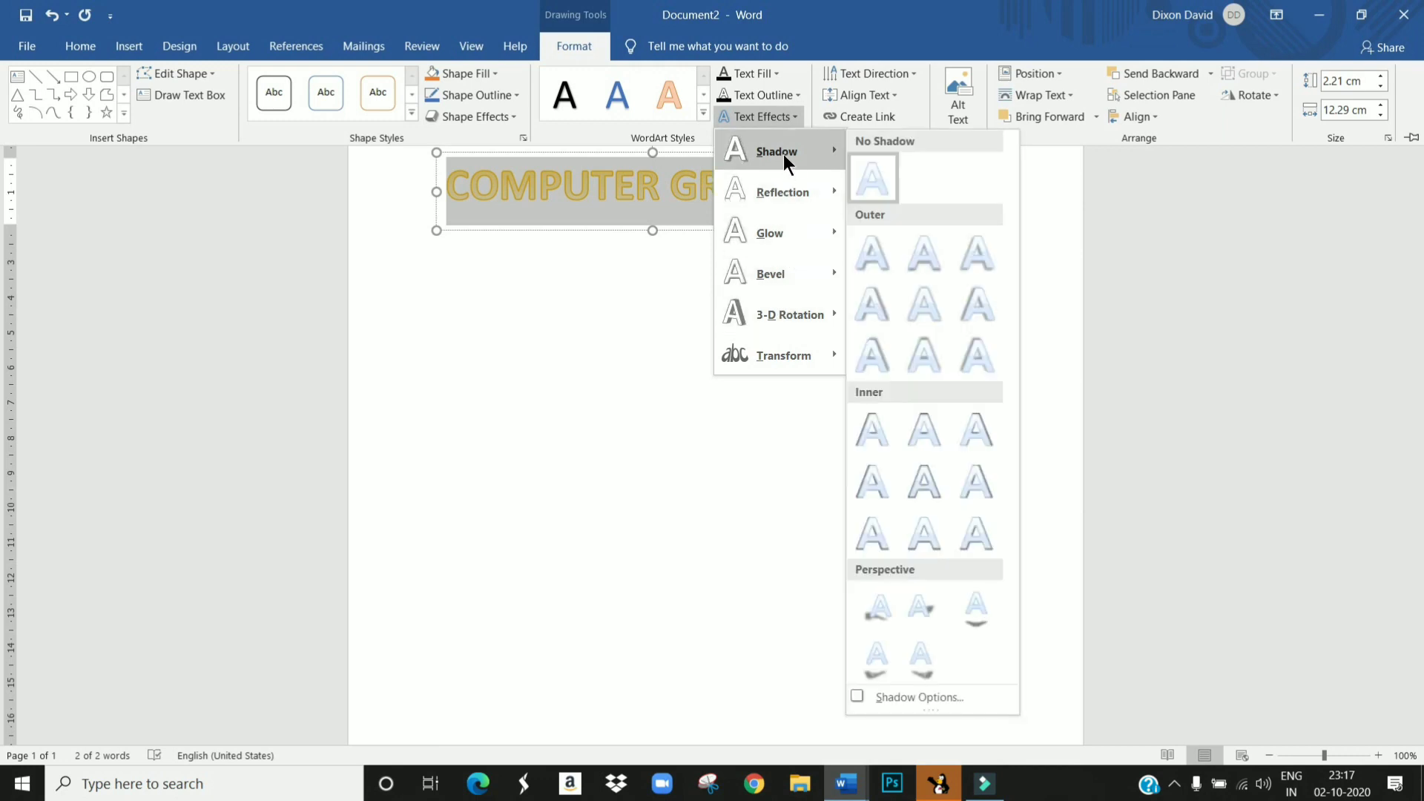
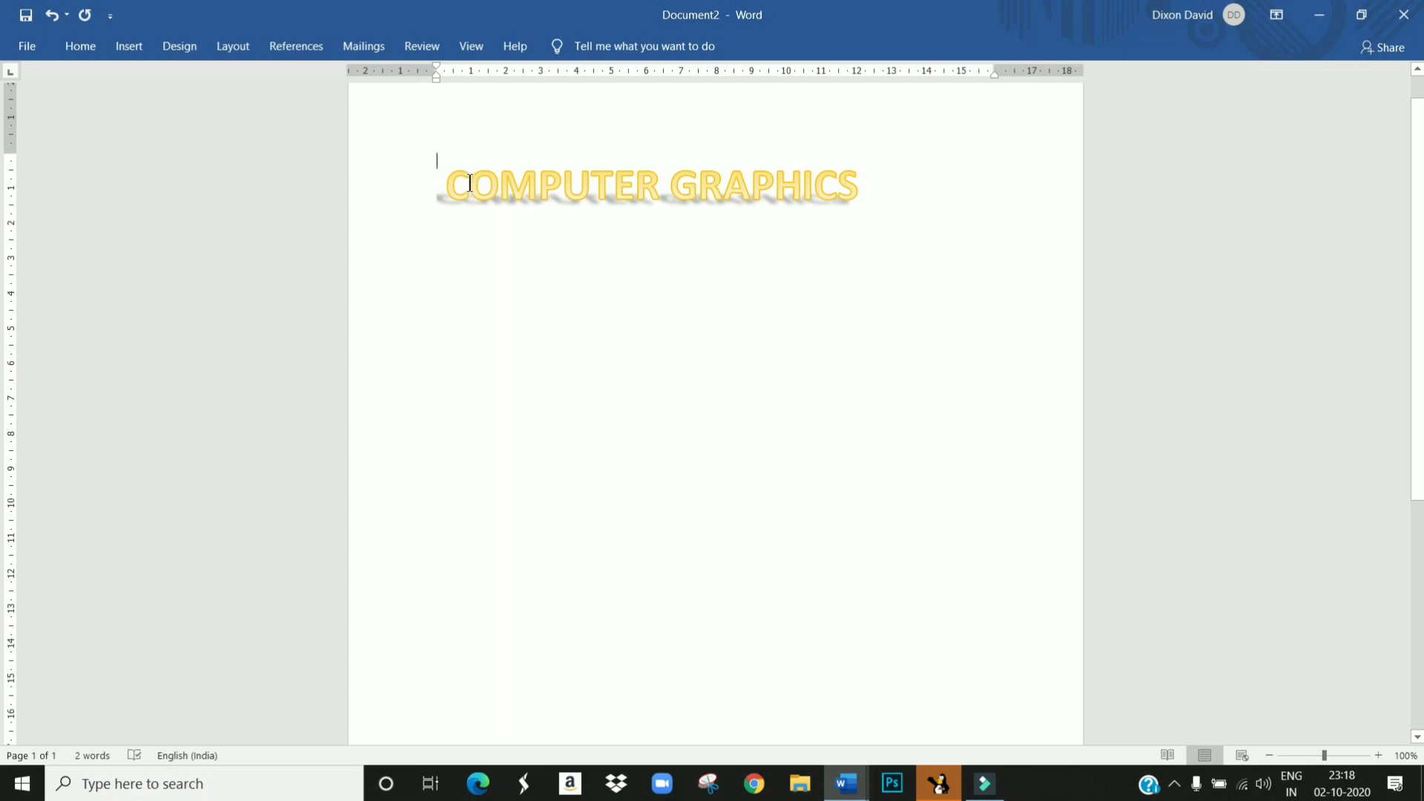
Step: Apply the upward arch warp transform to the COMPUTER GRAPHICS WordArt
{"action": "triple_click", "coordinate": [435, 181]}
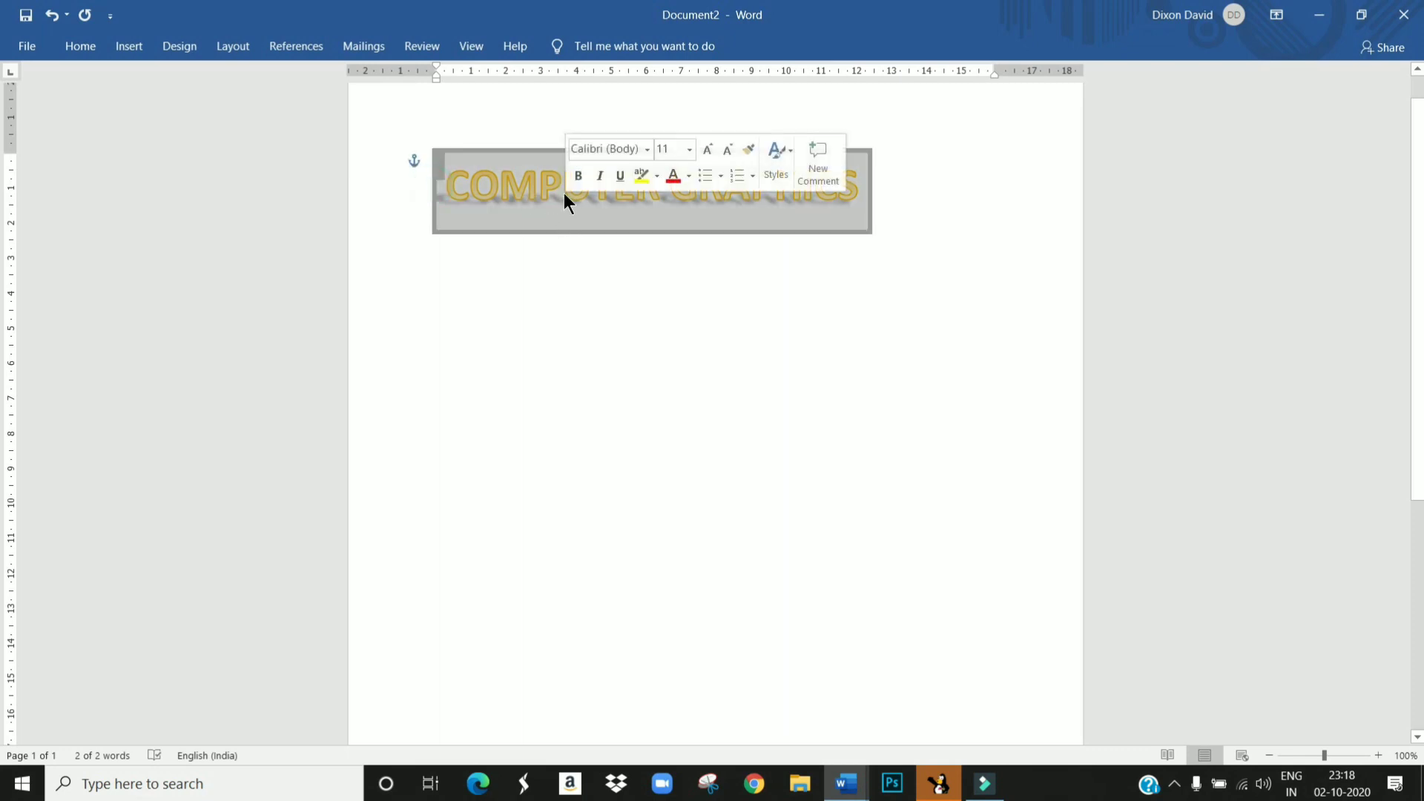
{"action": "left_click", "coordinate": [491, 335]}
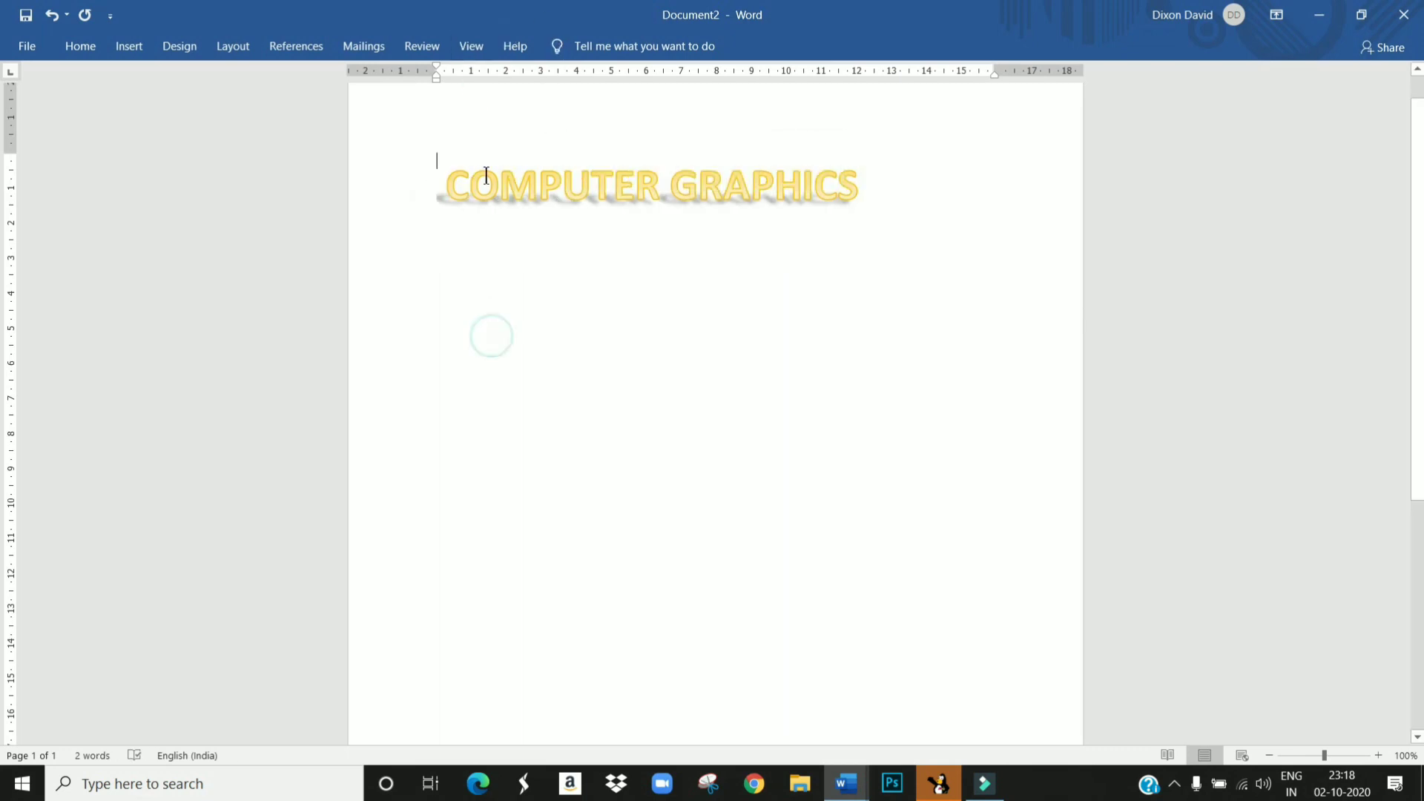
{"action": "left_click", "coordinate": [472, 174]}
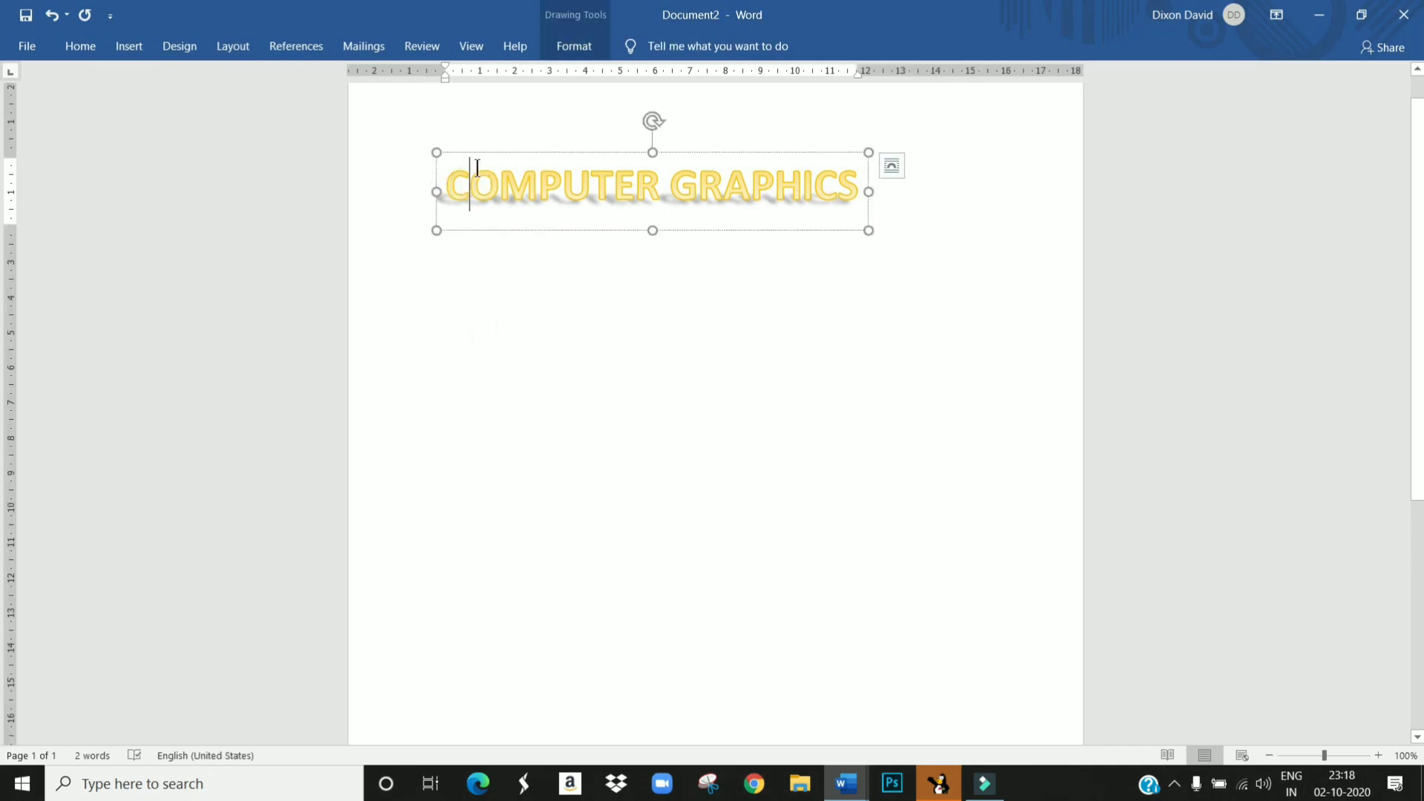
{"action": "left_click", "coordinate": [565, 48]}
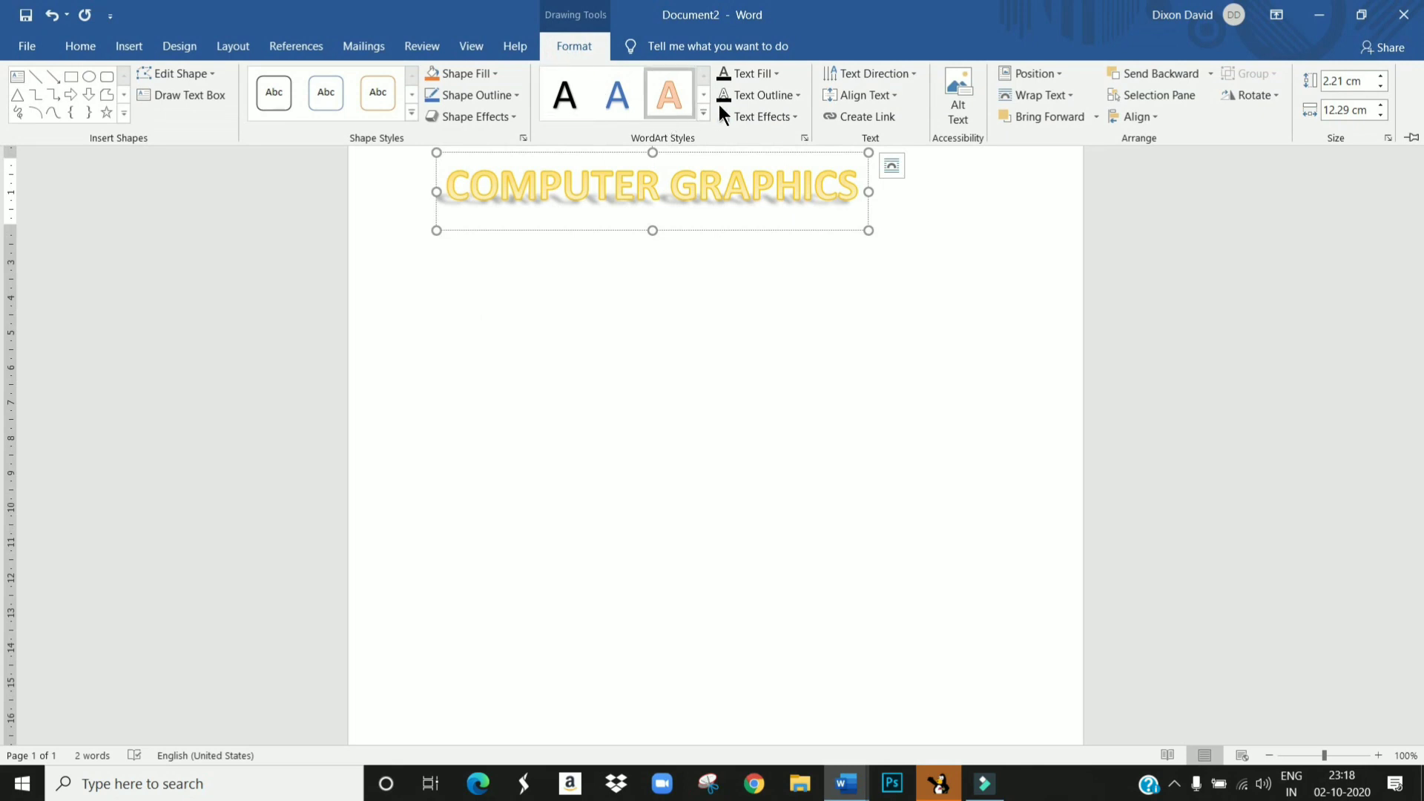
{"action": "left_click", "coordinate": [794, 117]}
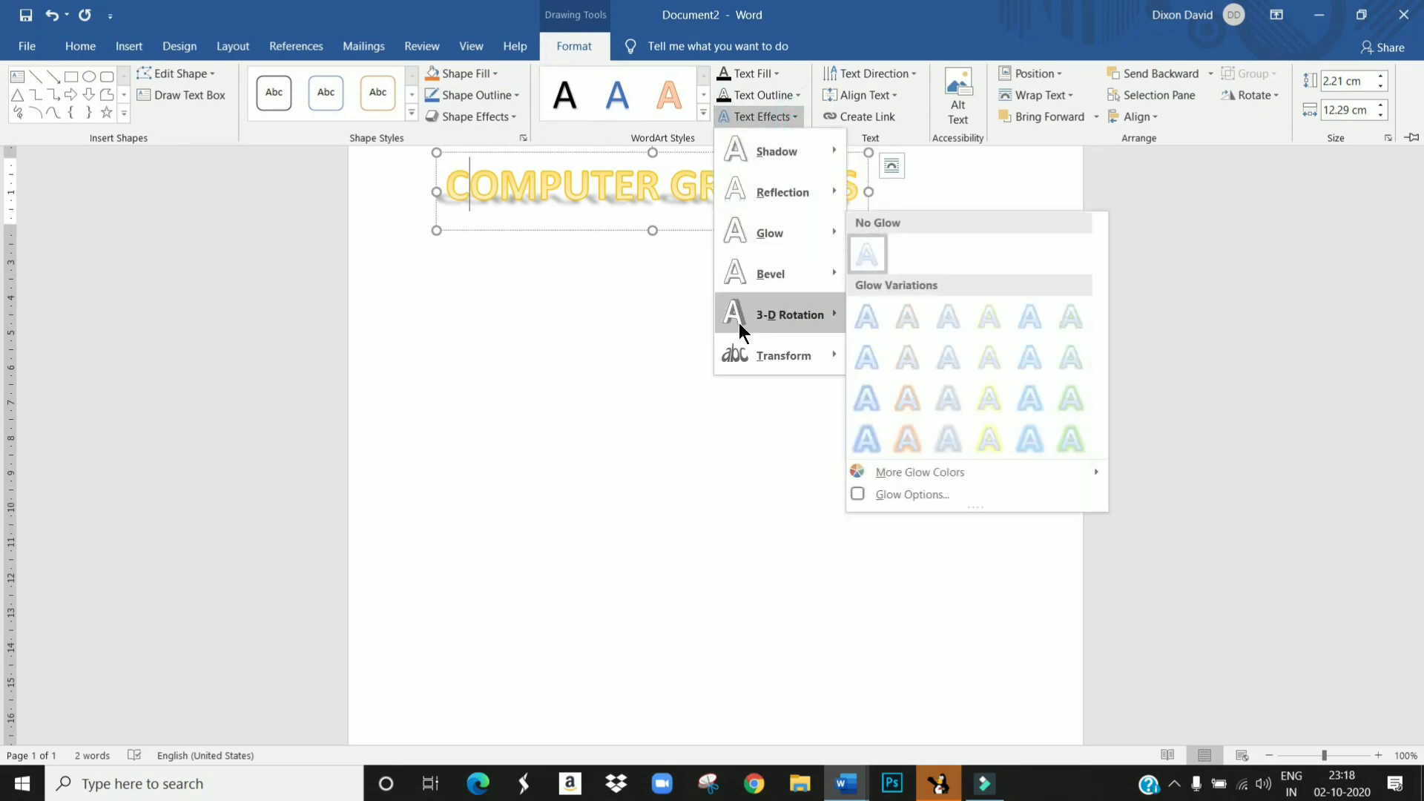
{"action": "mouse_move", "coordinate": [750, 347]}
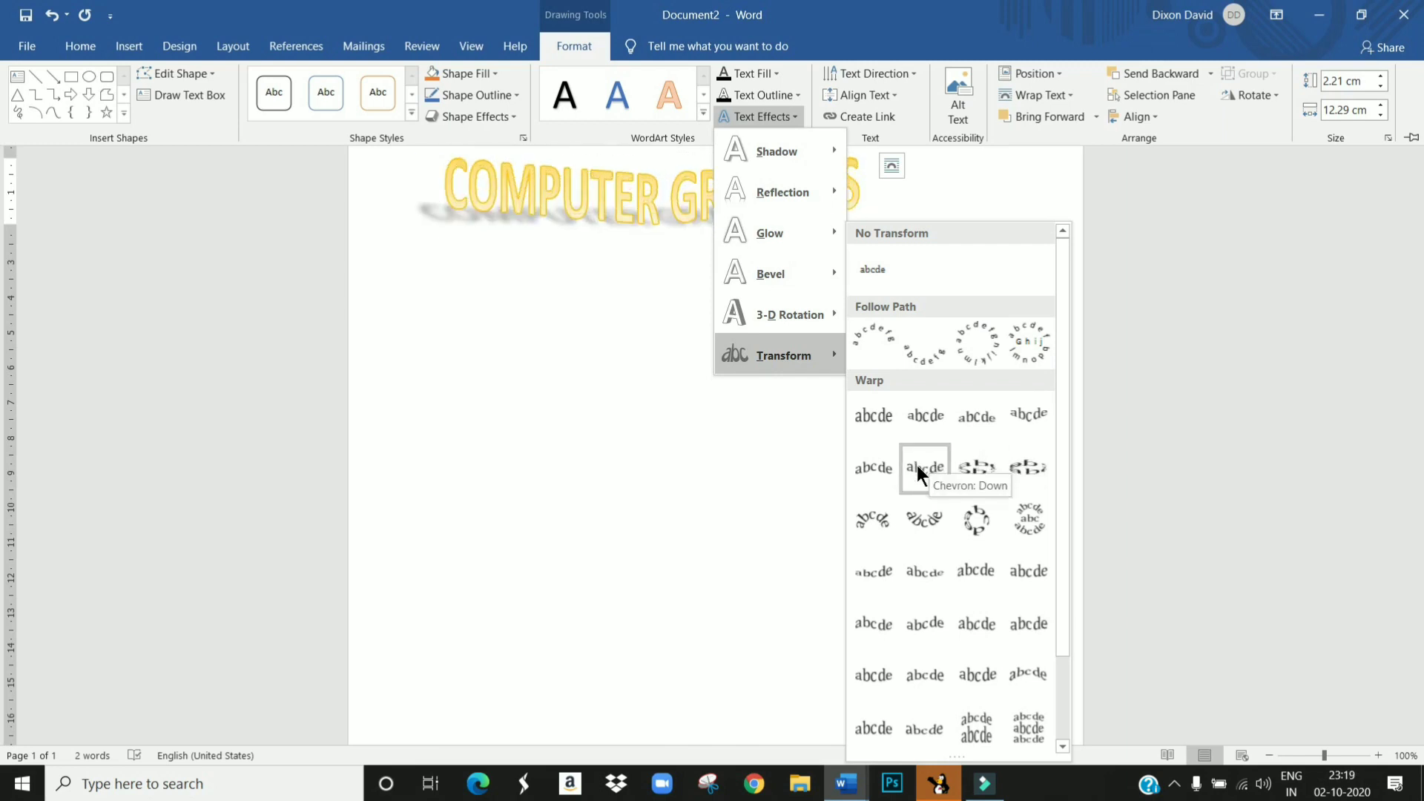
{"action": "left_click", "coordinate": [870, 522]}
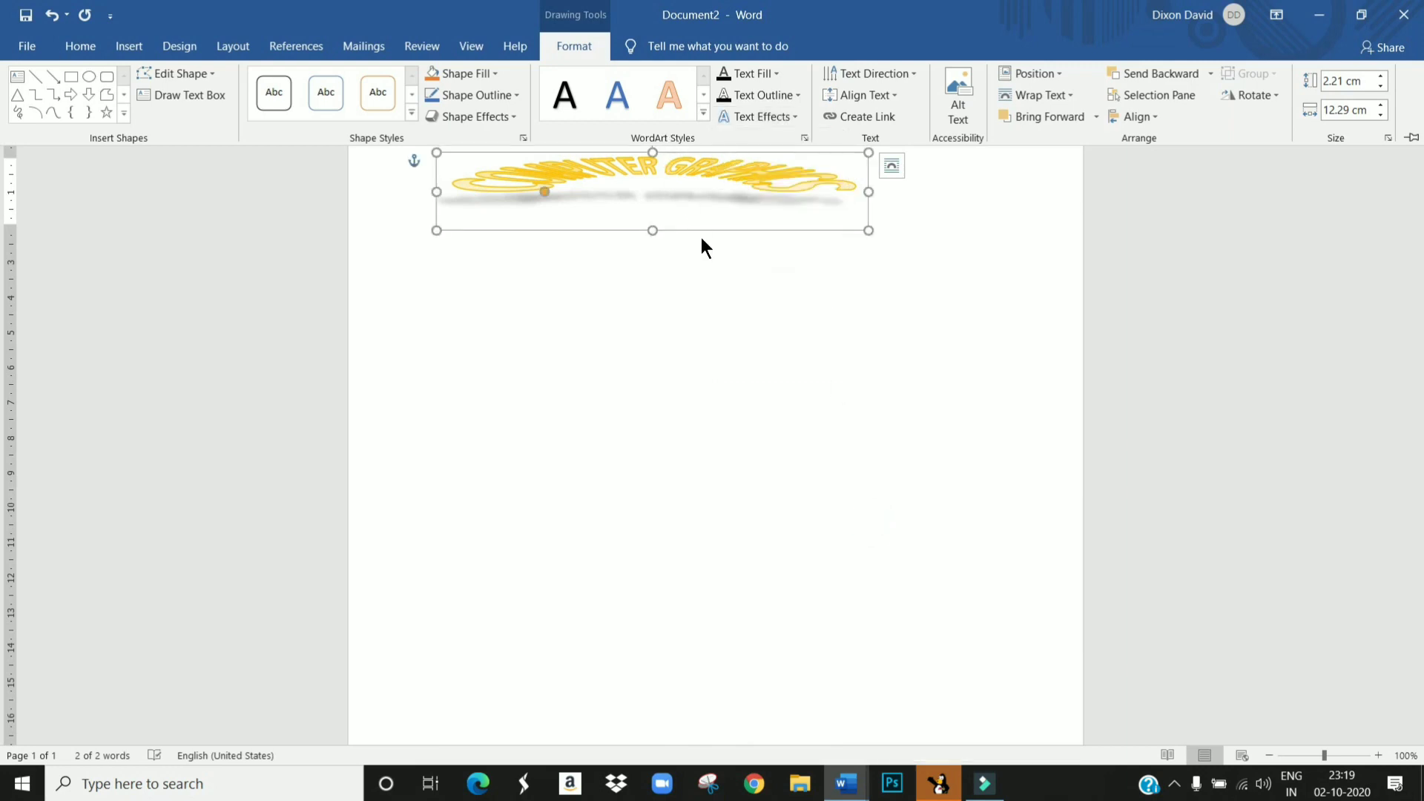
Step: Change the WordArt's transform to the downward-pointing triangle warp, with a flat upper edge and taller letters in the middle
{"action": "left_click", "coordinate": [792, 113]}
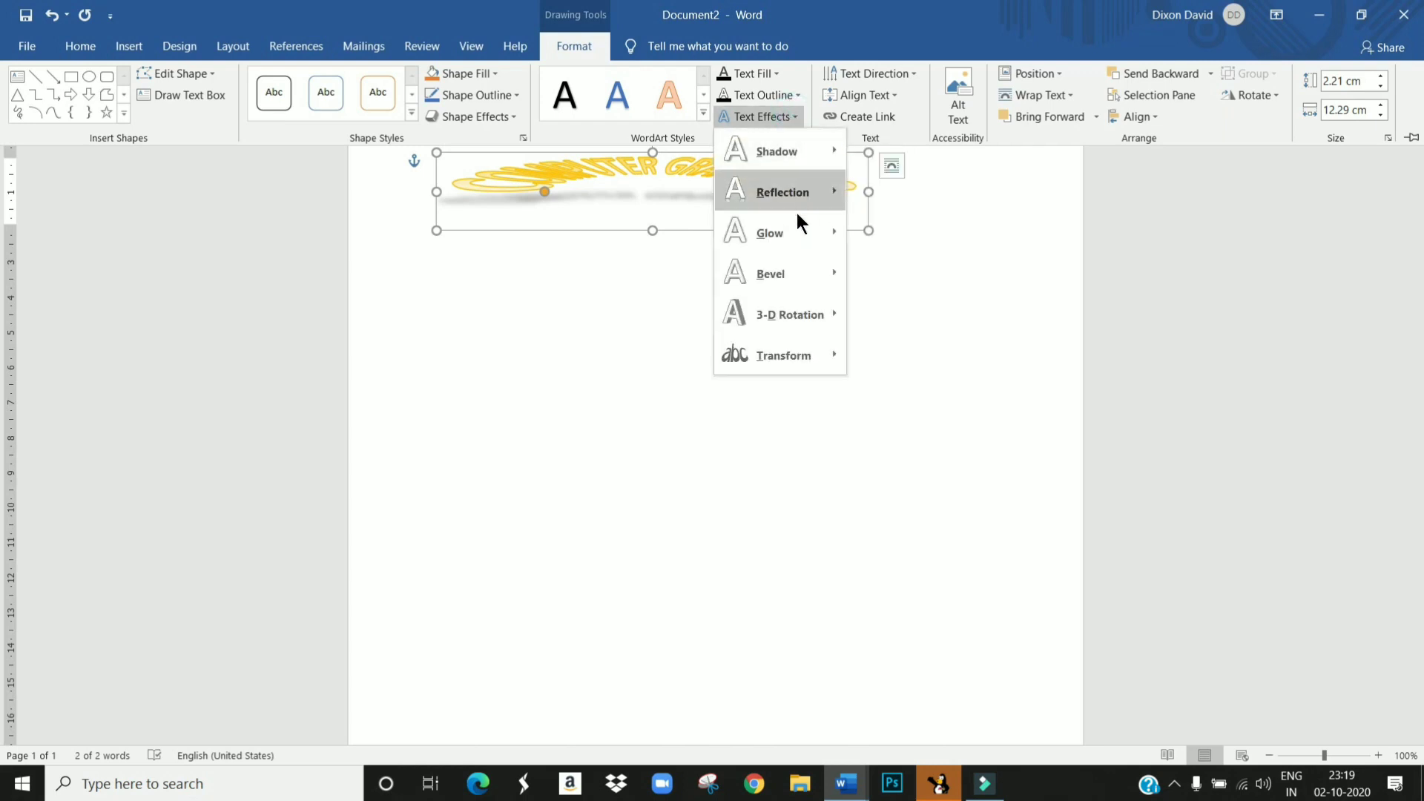
{"action": "mouse_move", "coordinate": [802, 359]}
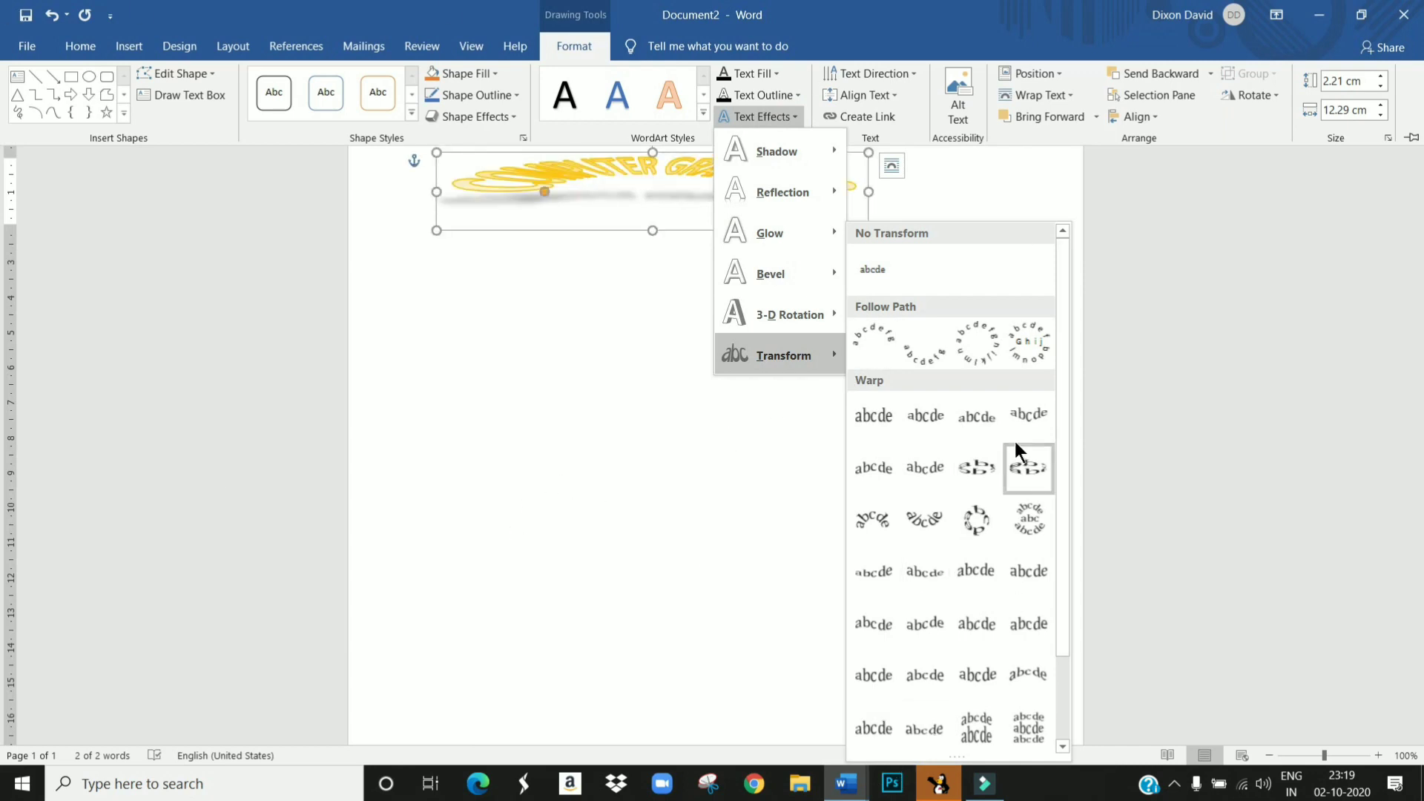
{"action": "left_click", "coordinate": [1024, 416]}
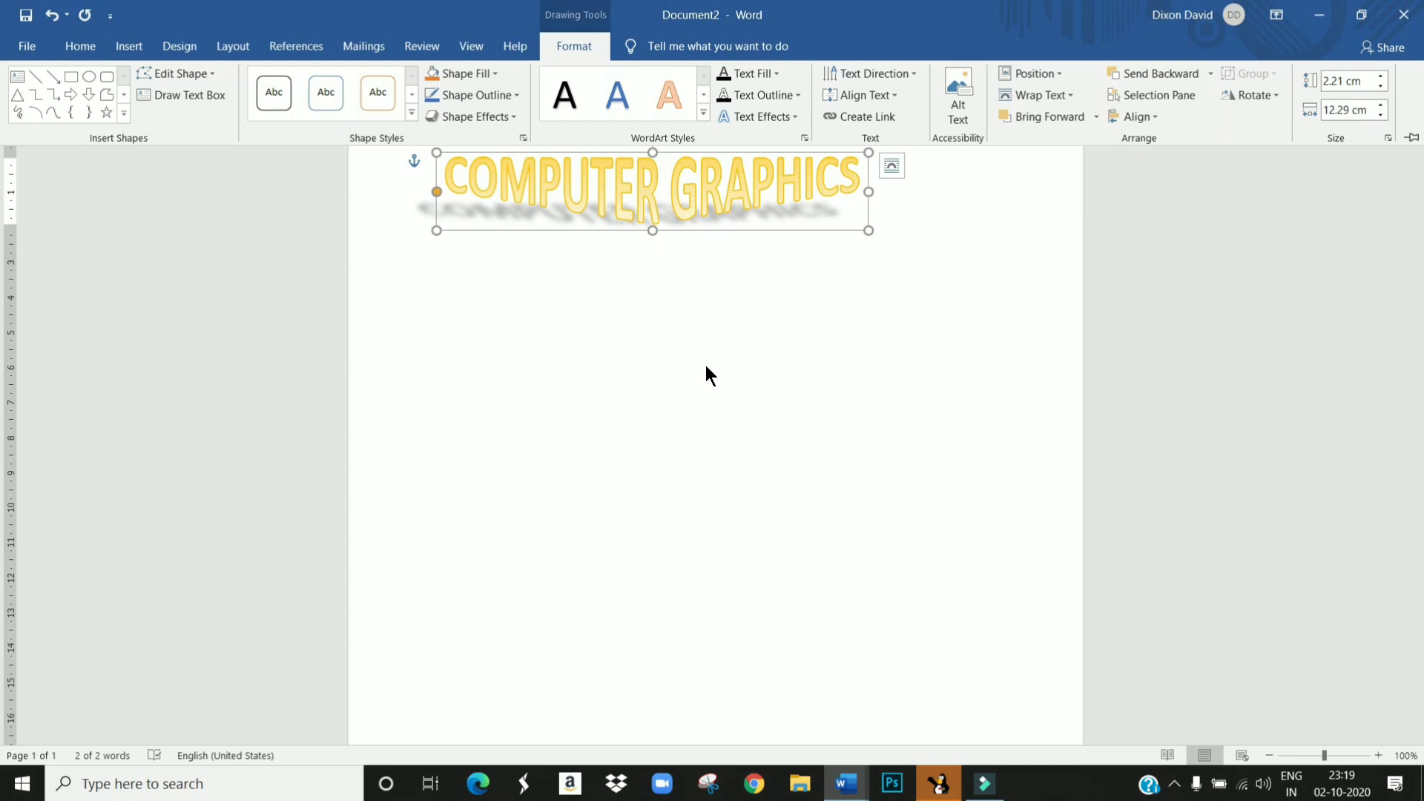
Step: Search the online pictures for "CAR" and insert the photo of the blue convertible into the document
{"action": "left_click", "coordinate": [136, 48]}
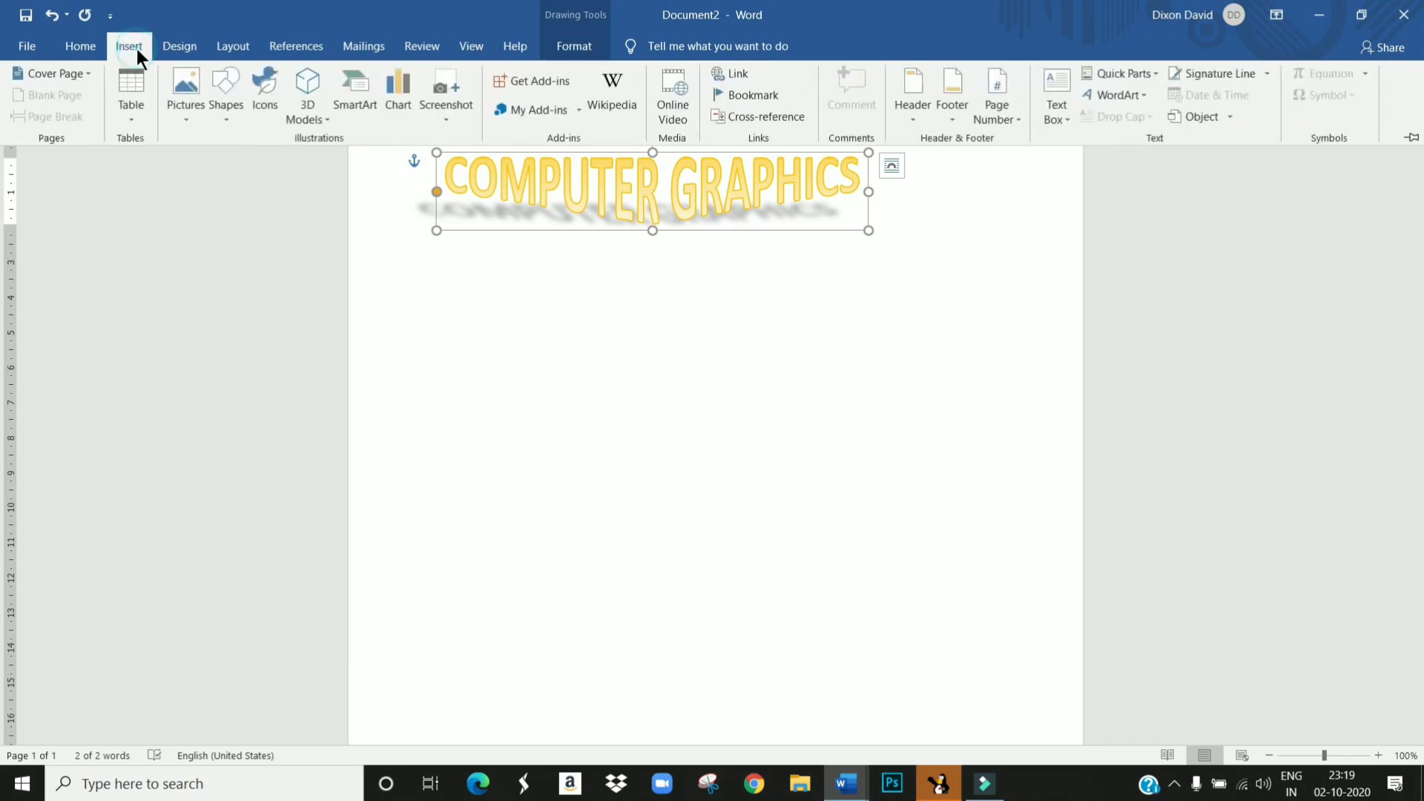
{"action": "left_click", "coordinate": [182, 113]}
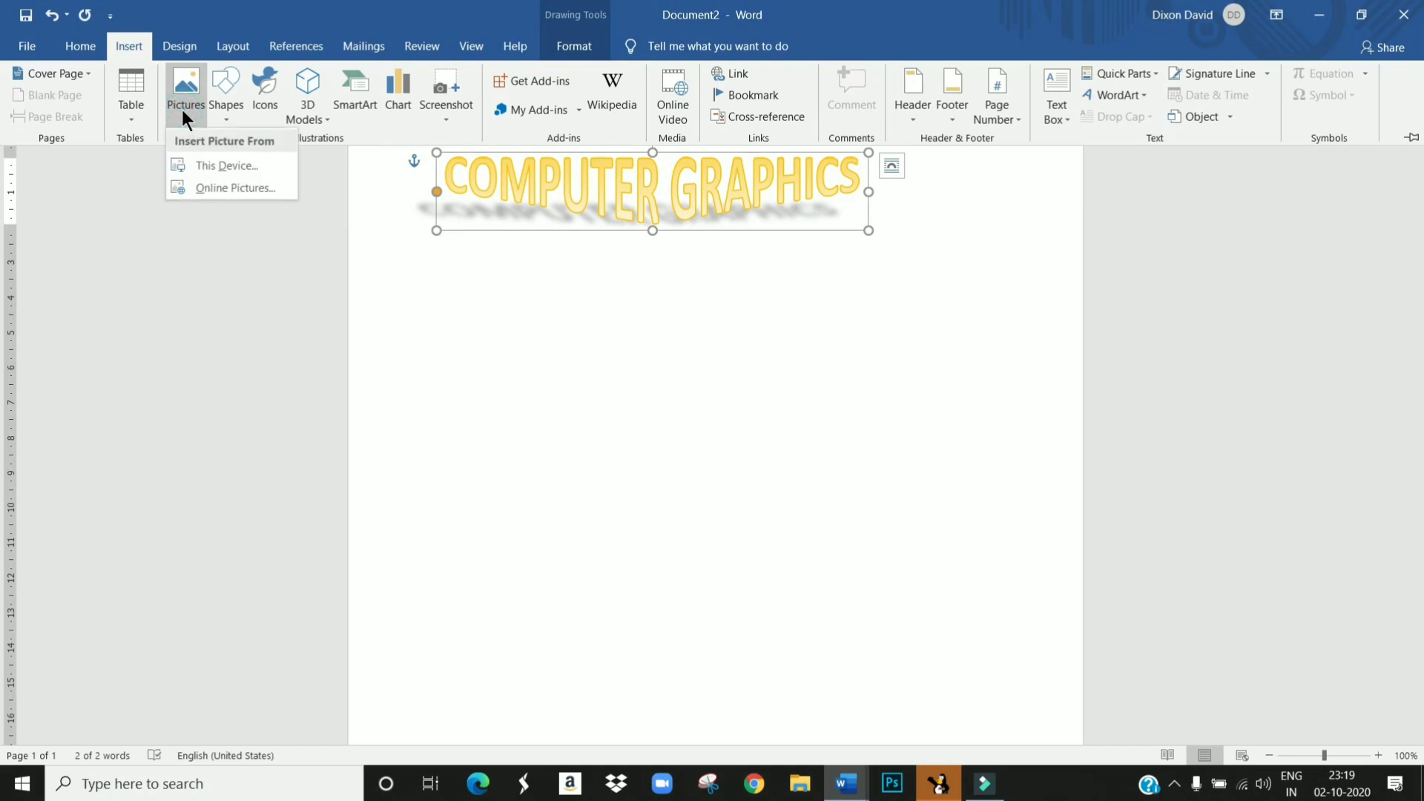
{"action": "left_click", "coordinate": [246, 188]}
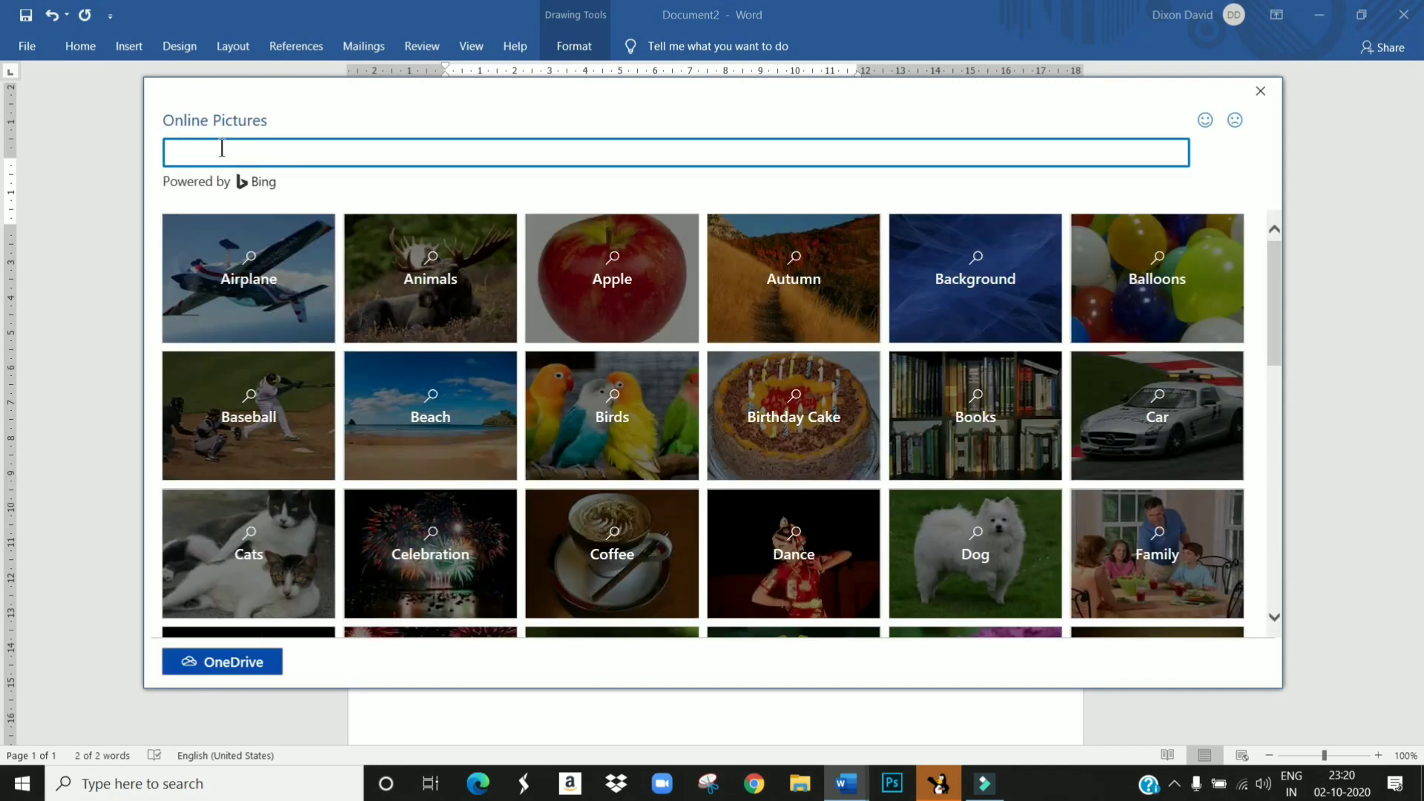
{"action": "left_click", "coordinate": [209, 150]}
{"action": "type", "text": "CAR"}
{"action": "key", "text": "Return"}
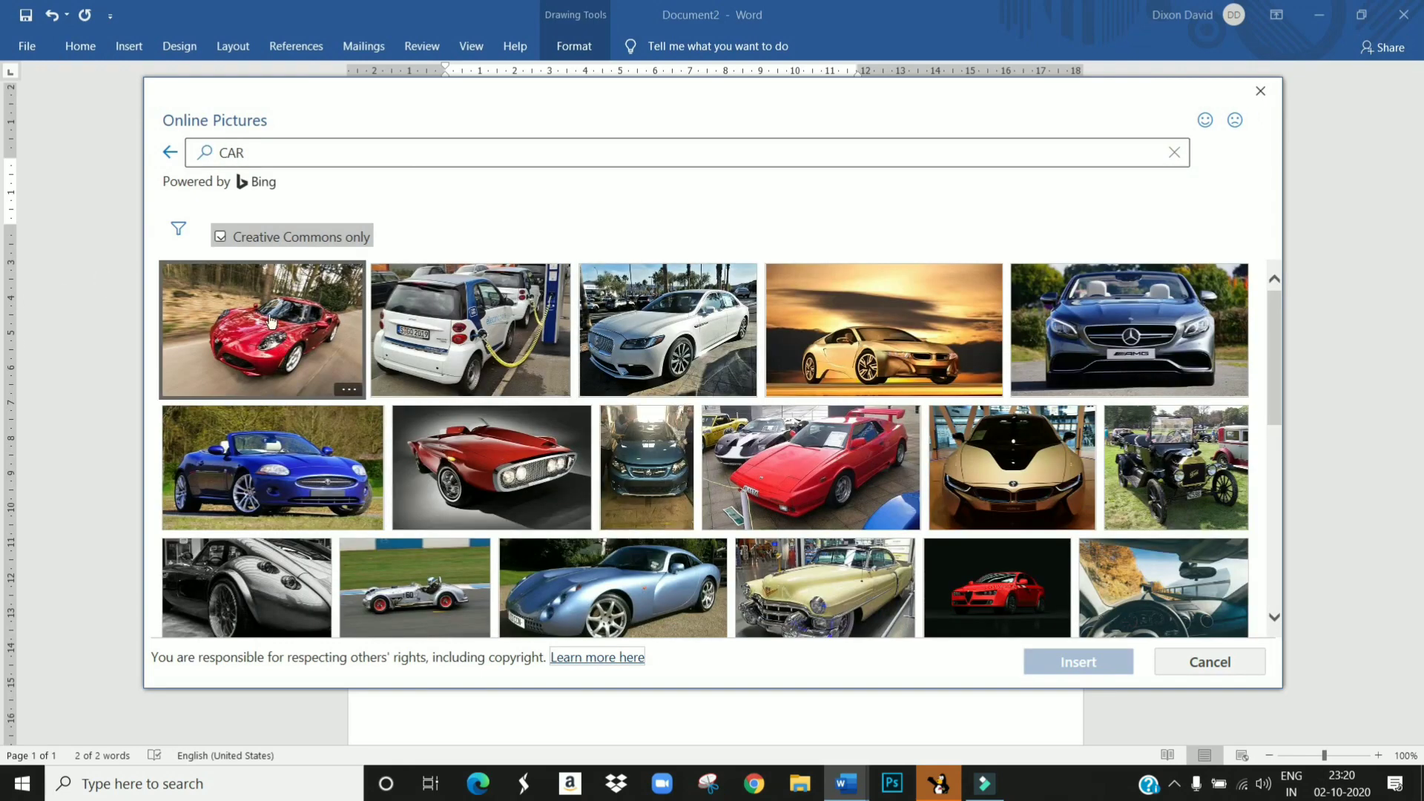
{"action": "left_click", "coordinate": [284, 480]}
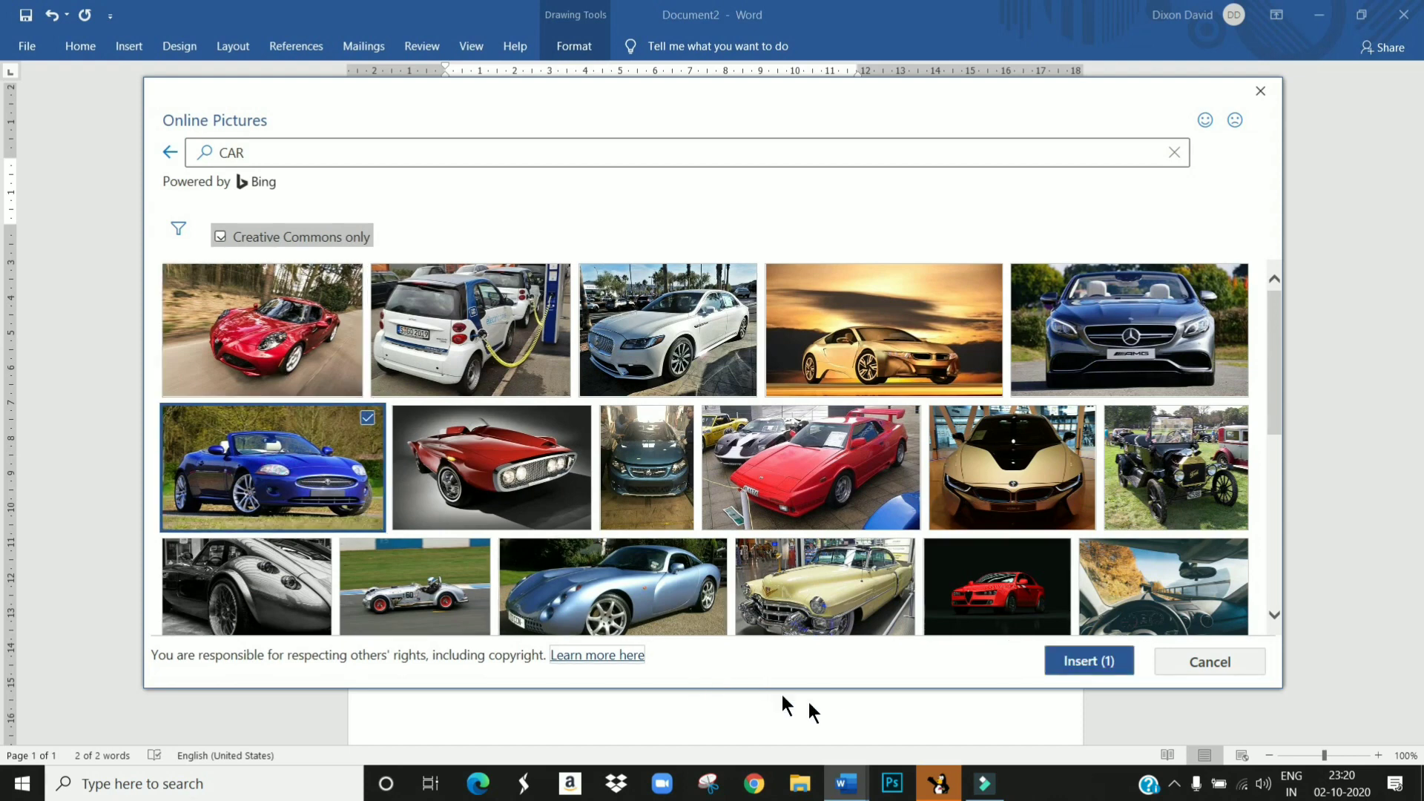
{"action": "left_click", "coordinate": [1113, 661]}
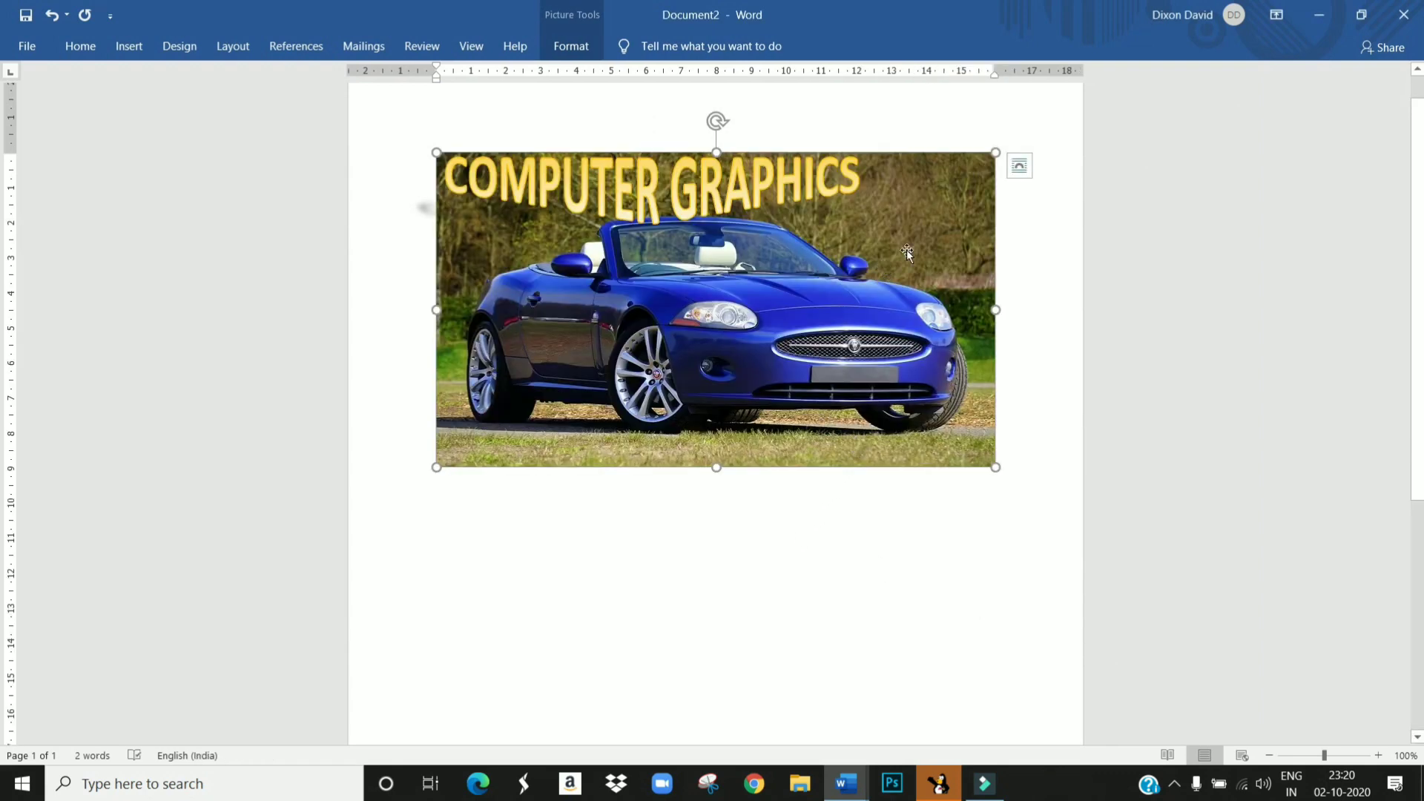
Step: Try to move the car picture down, clear of the COMPUTER GRAPHICS WordArt
{"action": "left_click_drag", "start_coordinate": [883, 159], "coordinate": [899, 297]}
{"action": "left_click", "coordinate": [723, 167]}
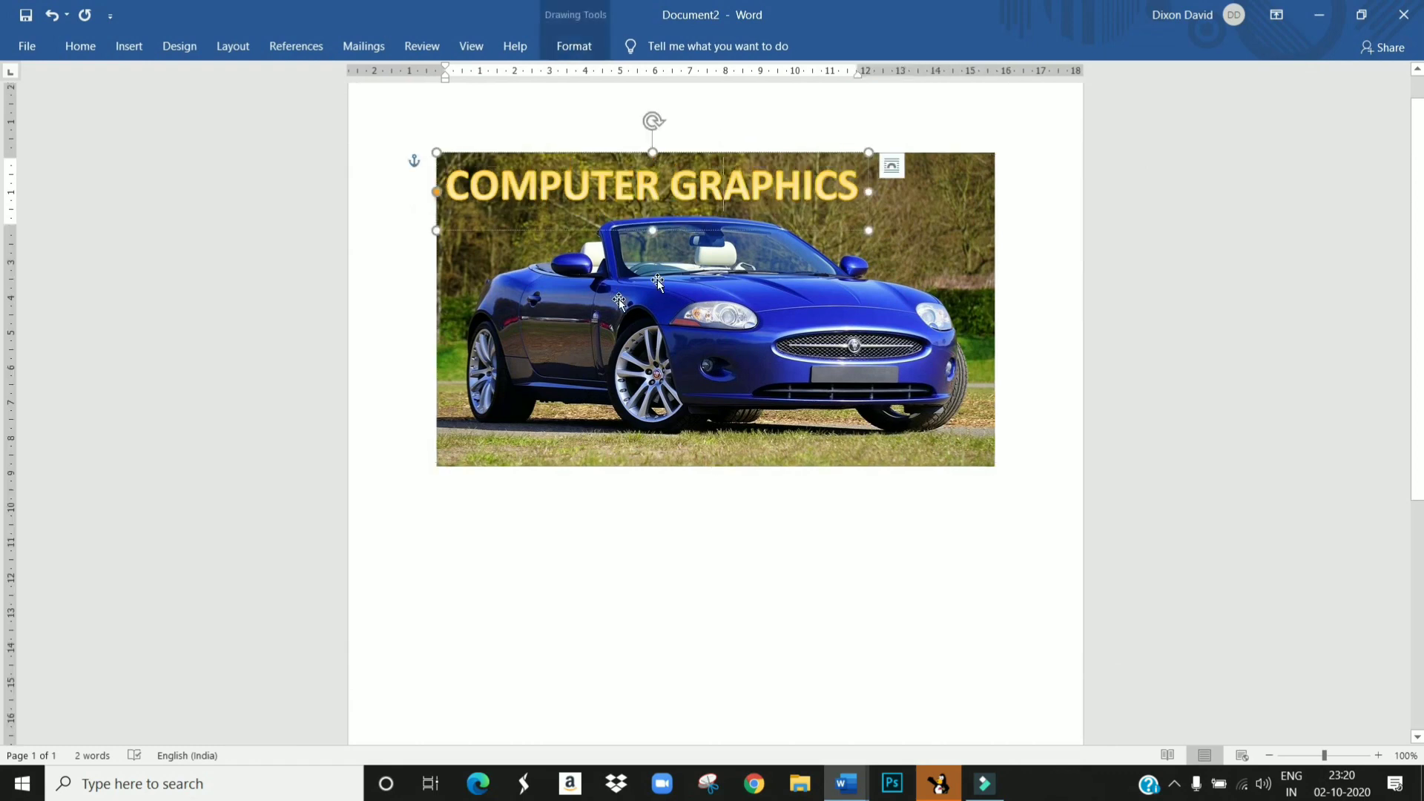
{"action": "left_click", "coordinate": [761, 318]}
{"action": "left_click", "coordinate": [1019, 302]}
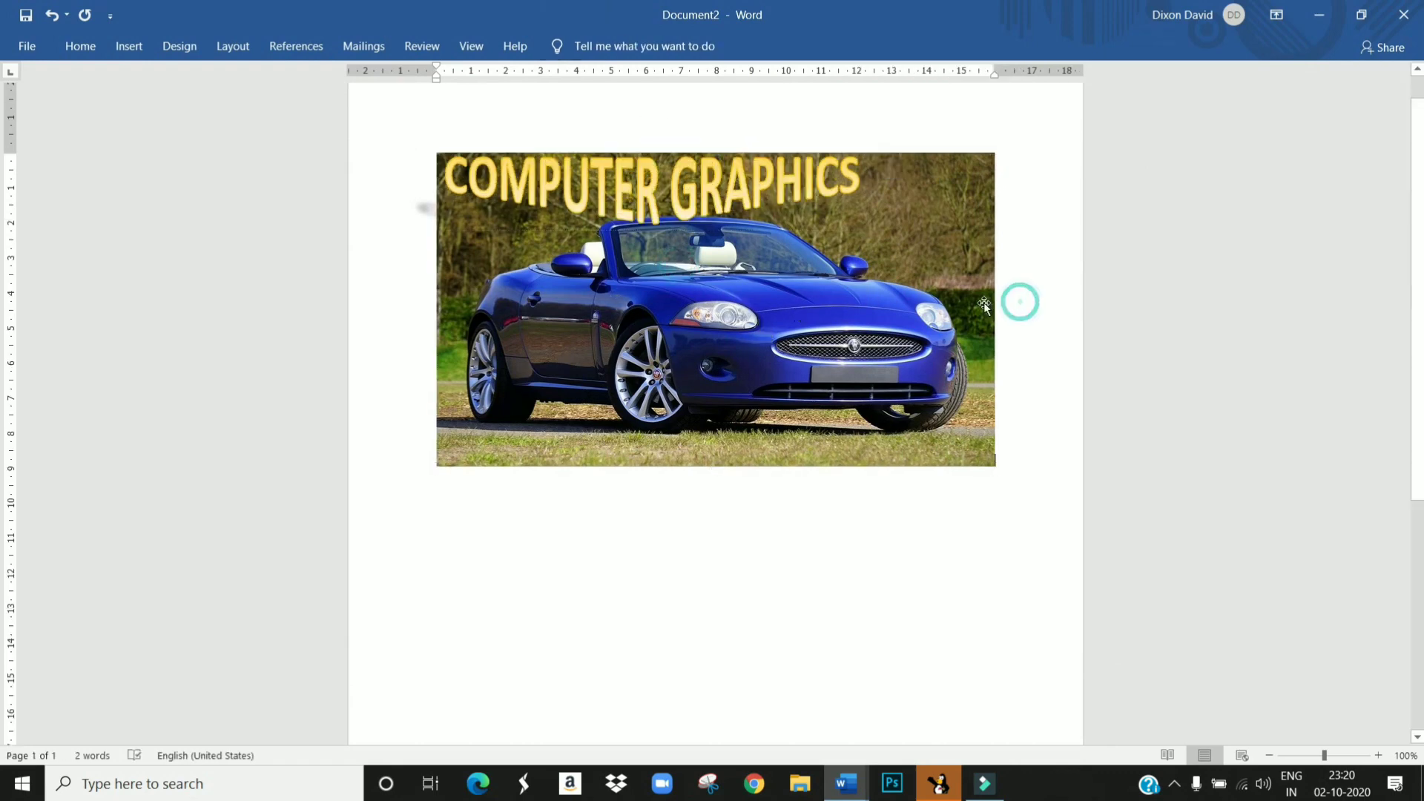
{"action": "left_click", "coordinate": [961, 439]}
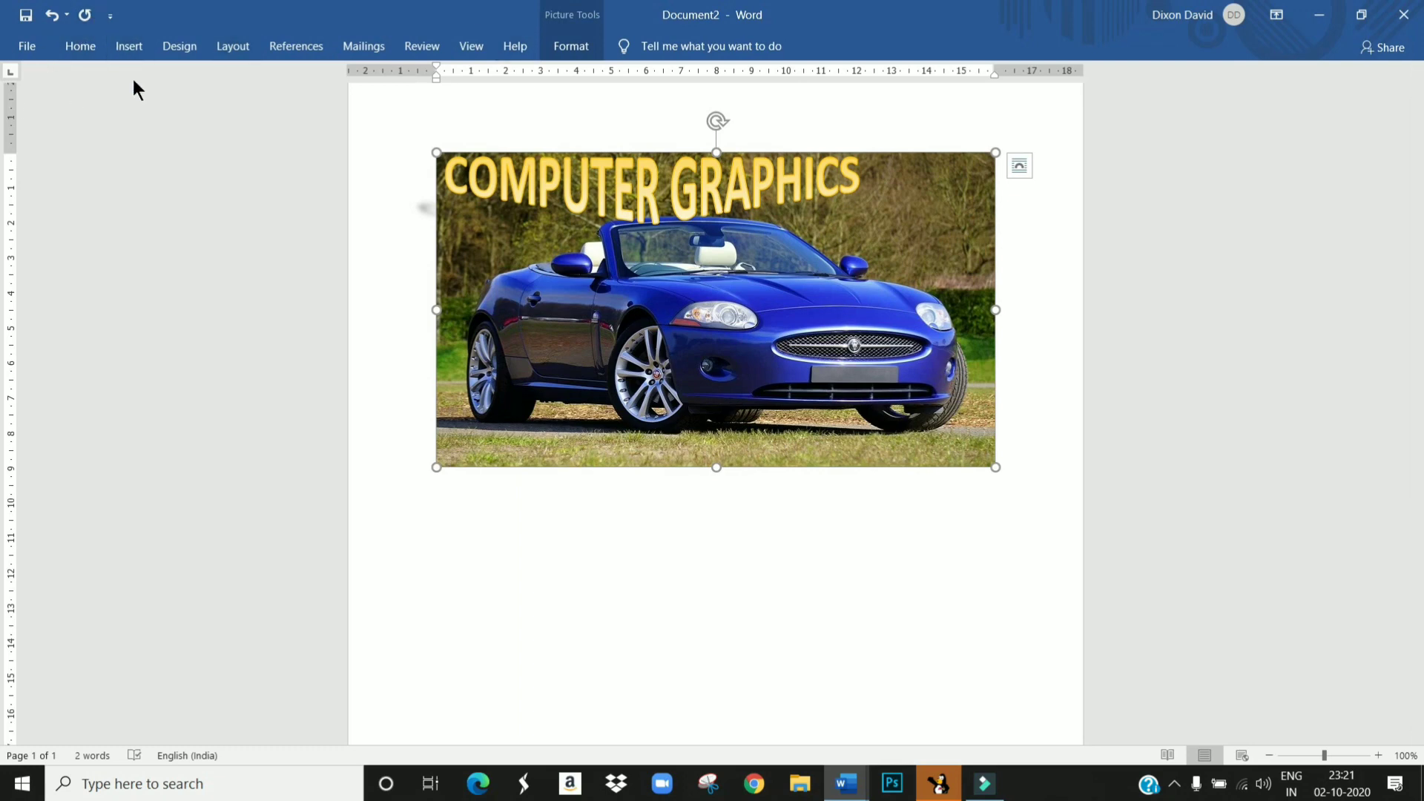
{"action": "triple_click", "coordinate": [413, 598]}
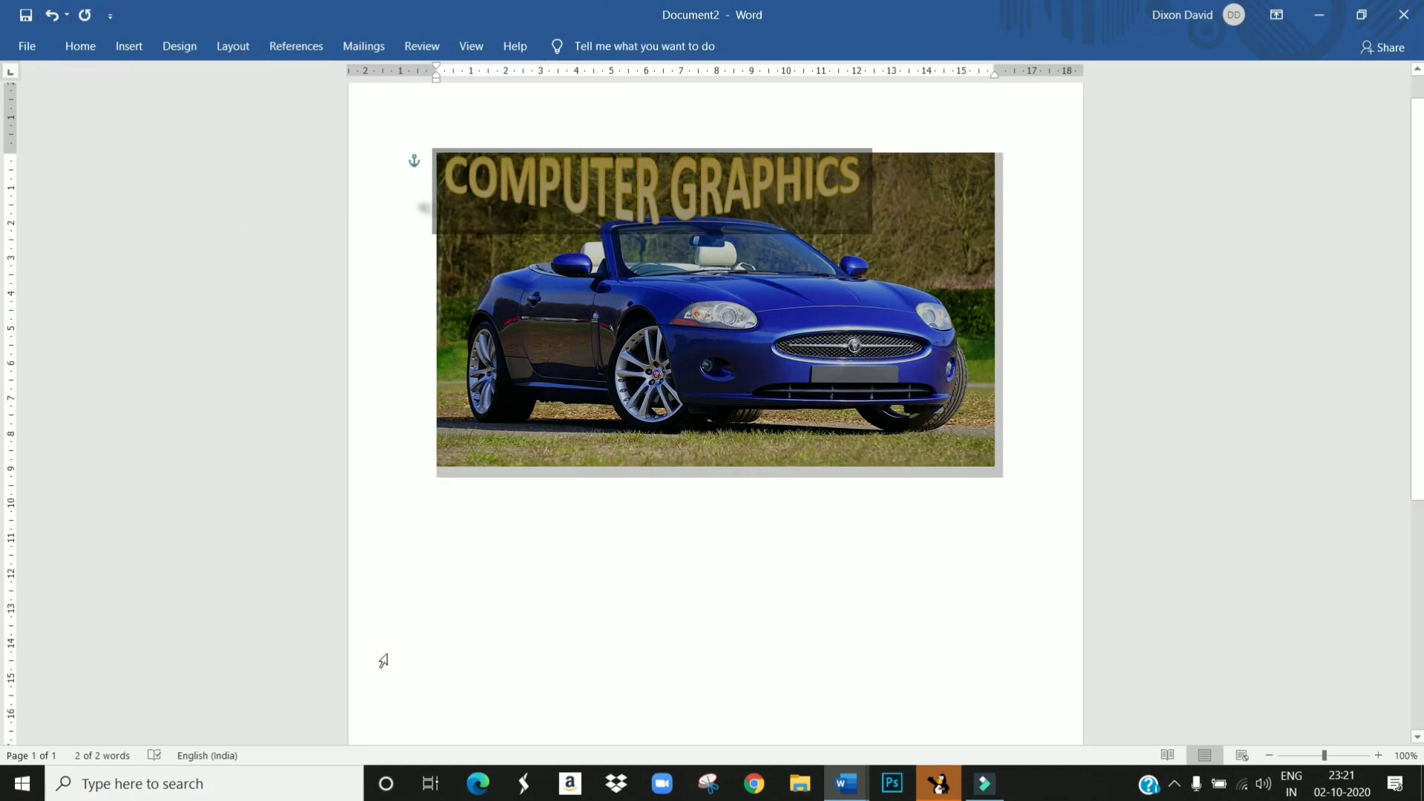
{"action": "left_click", "coordinate": [429, 617]}
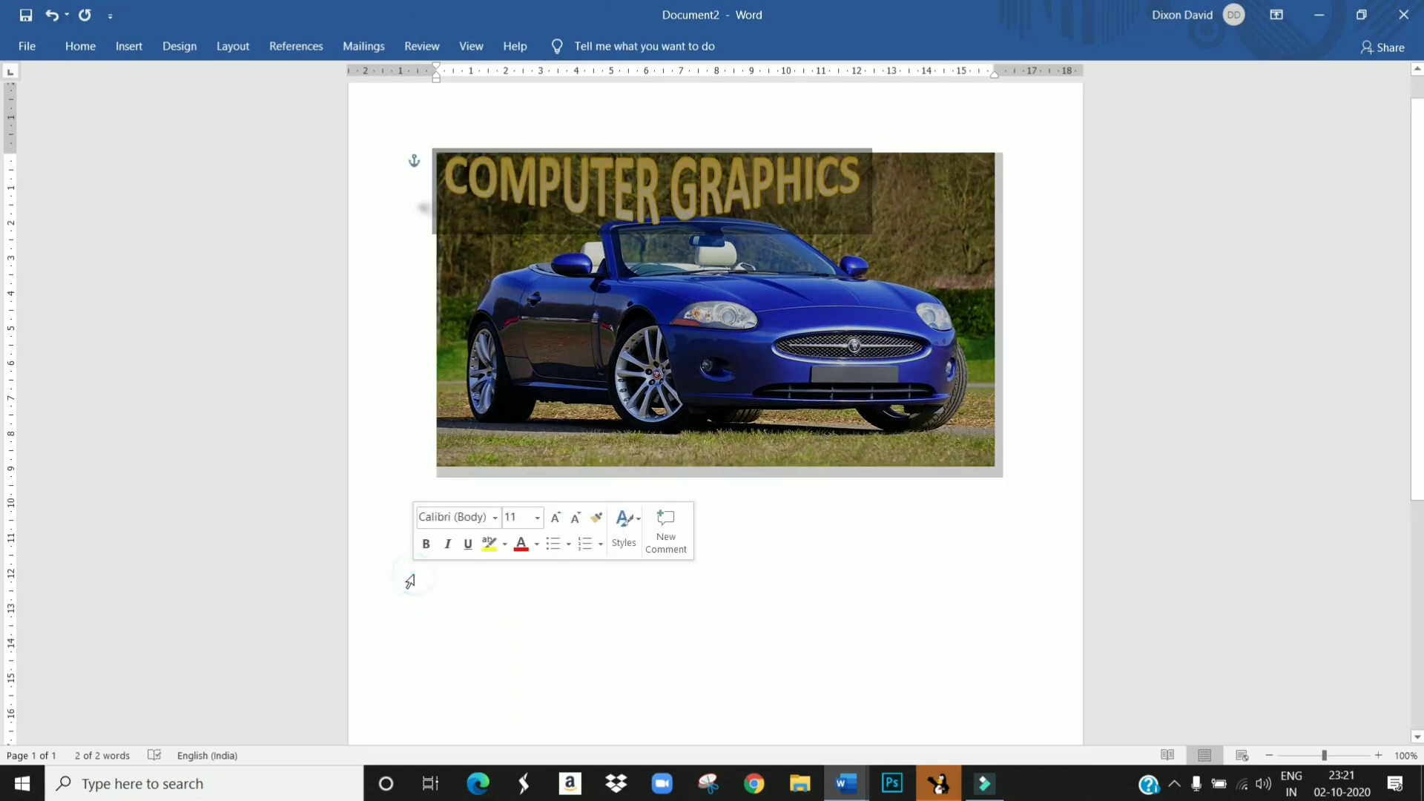
{"action": "left_click", "coordinate": [51, 15]}
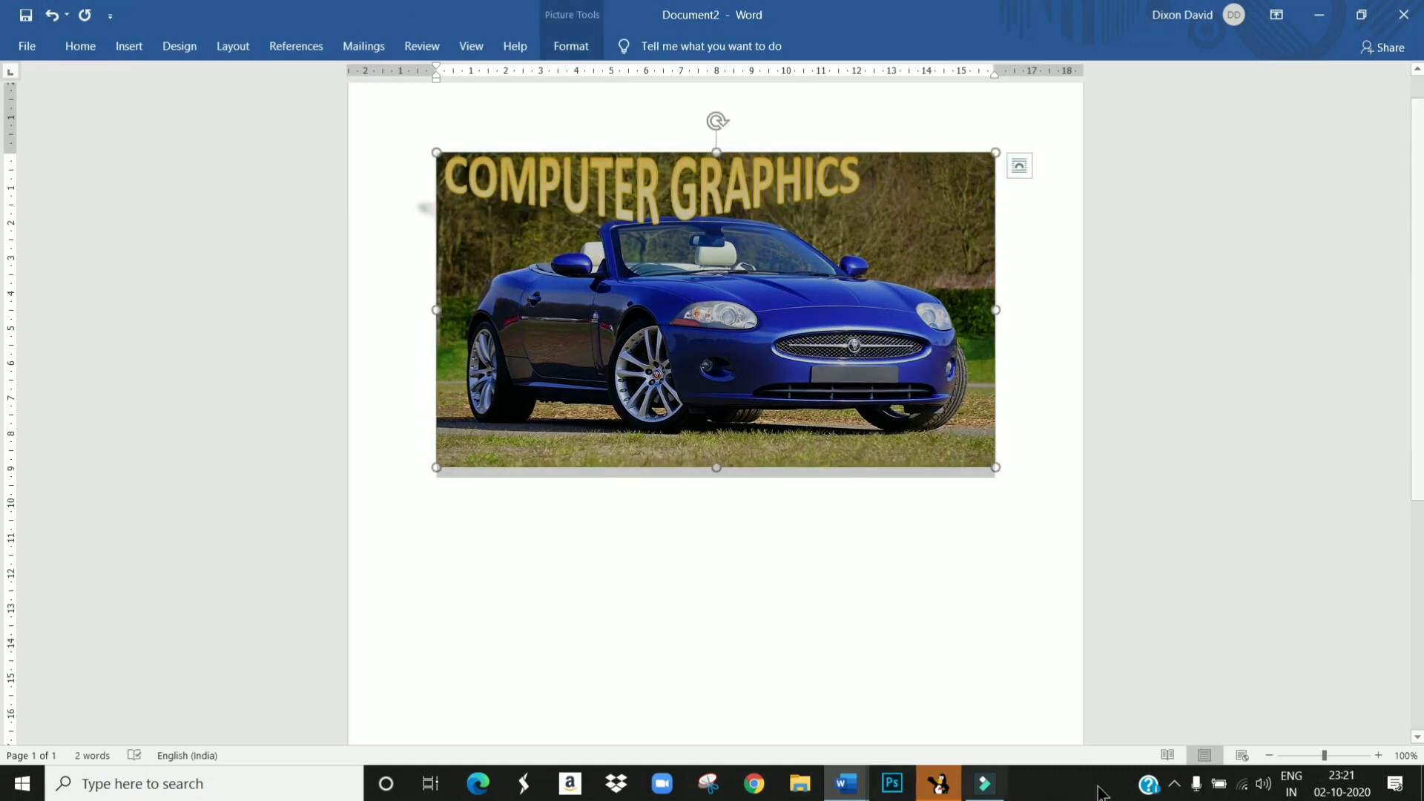
Step: Insert the SHAPES picture from this device's Saved Pictures folder directly after the car photo
{"action": "left_click", "coordinate": [1046, 580]}
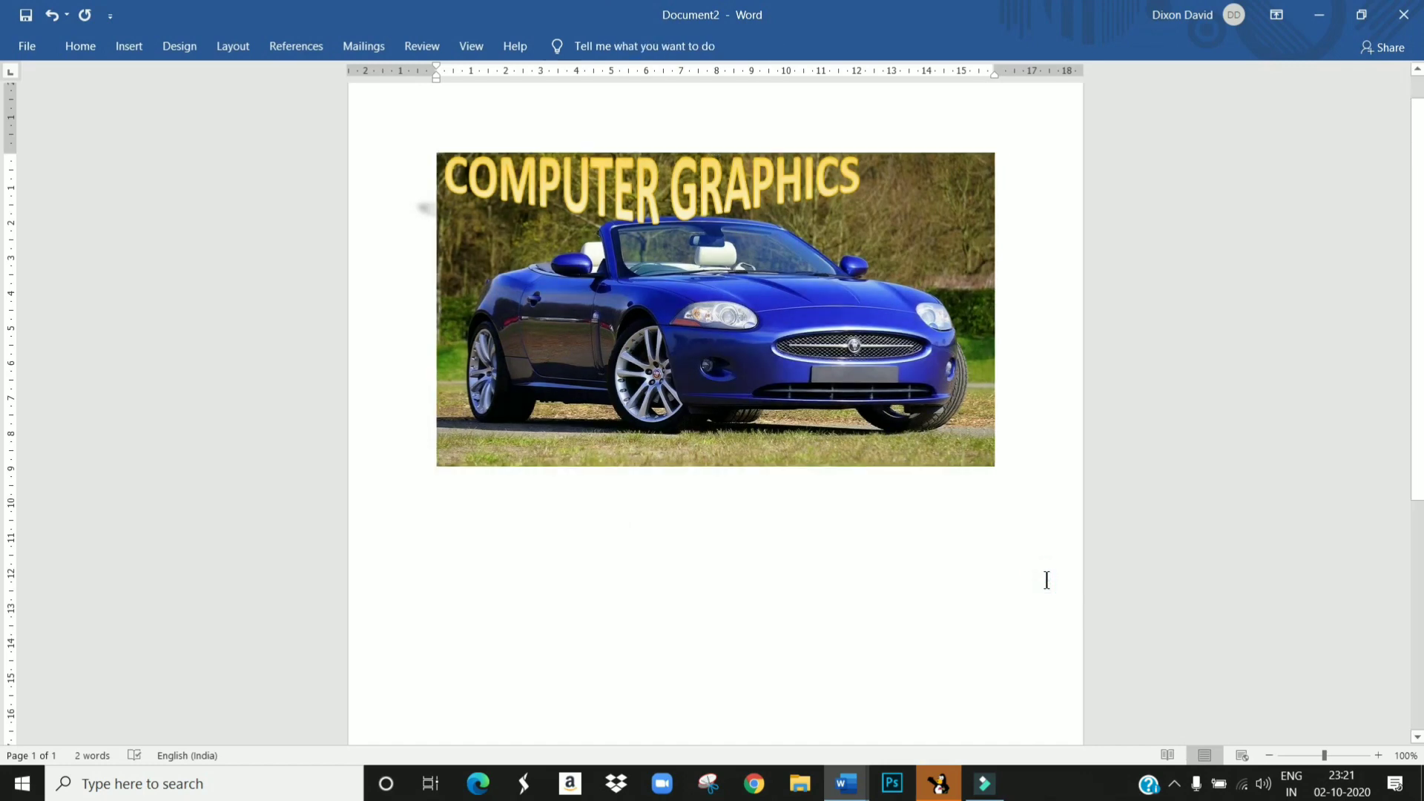
{"action": "left_click", "coordinate": [122, 42]}
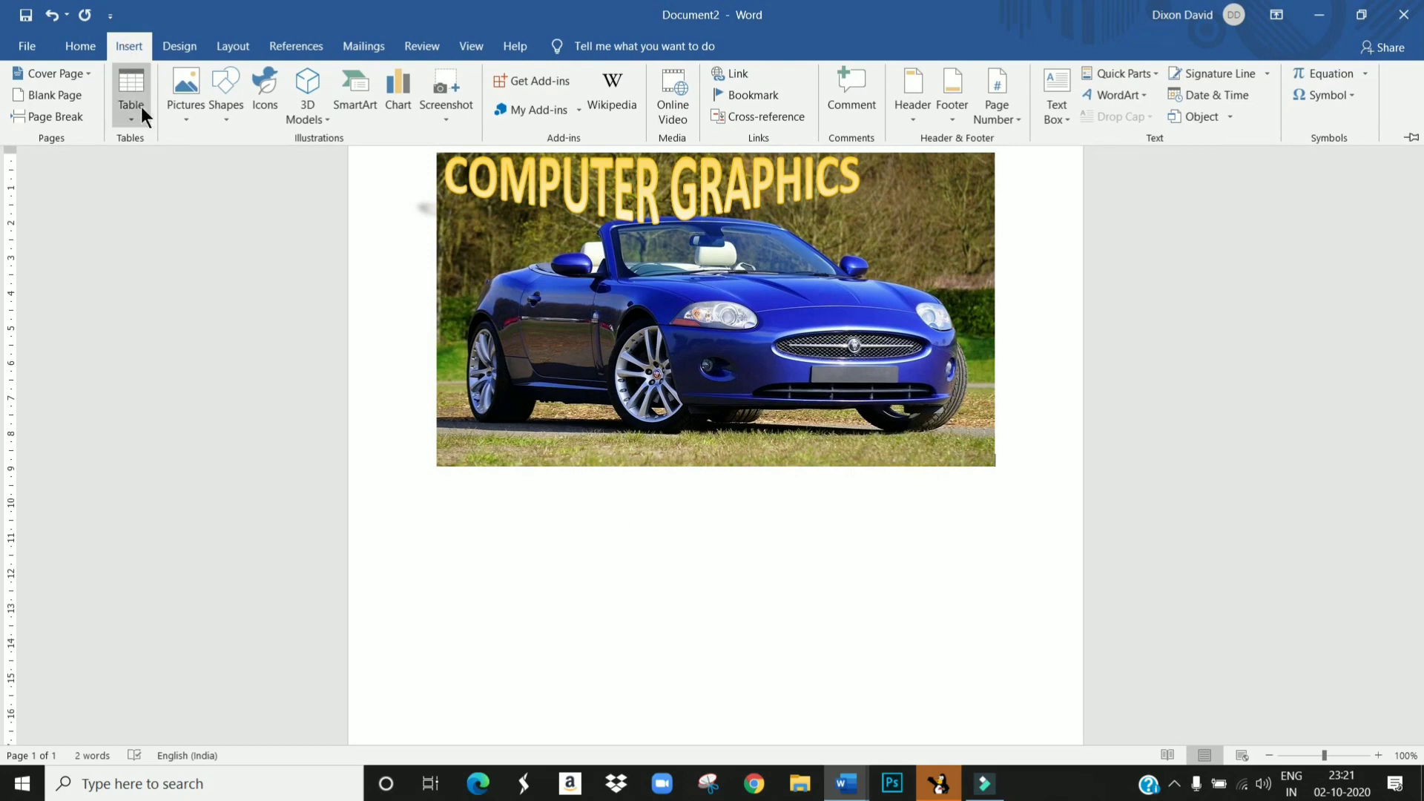
{"action": "left_click", "coordinate": [183, 118]}
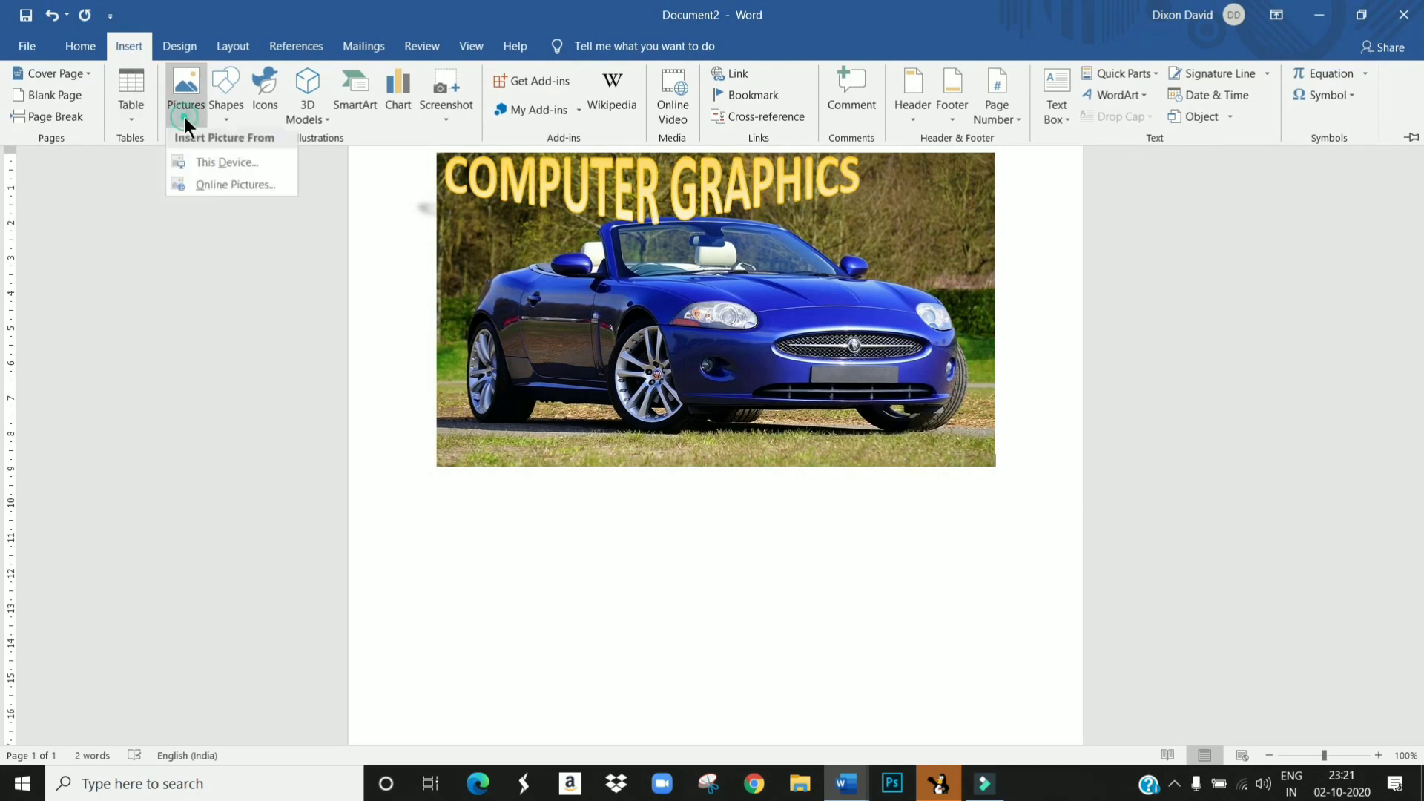
{"action": "left_click", "coordinate": [223, 166]}
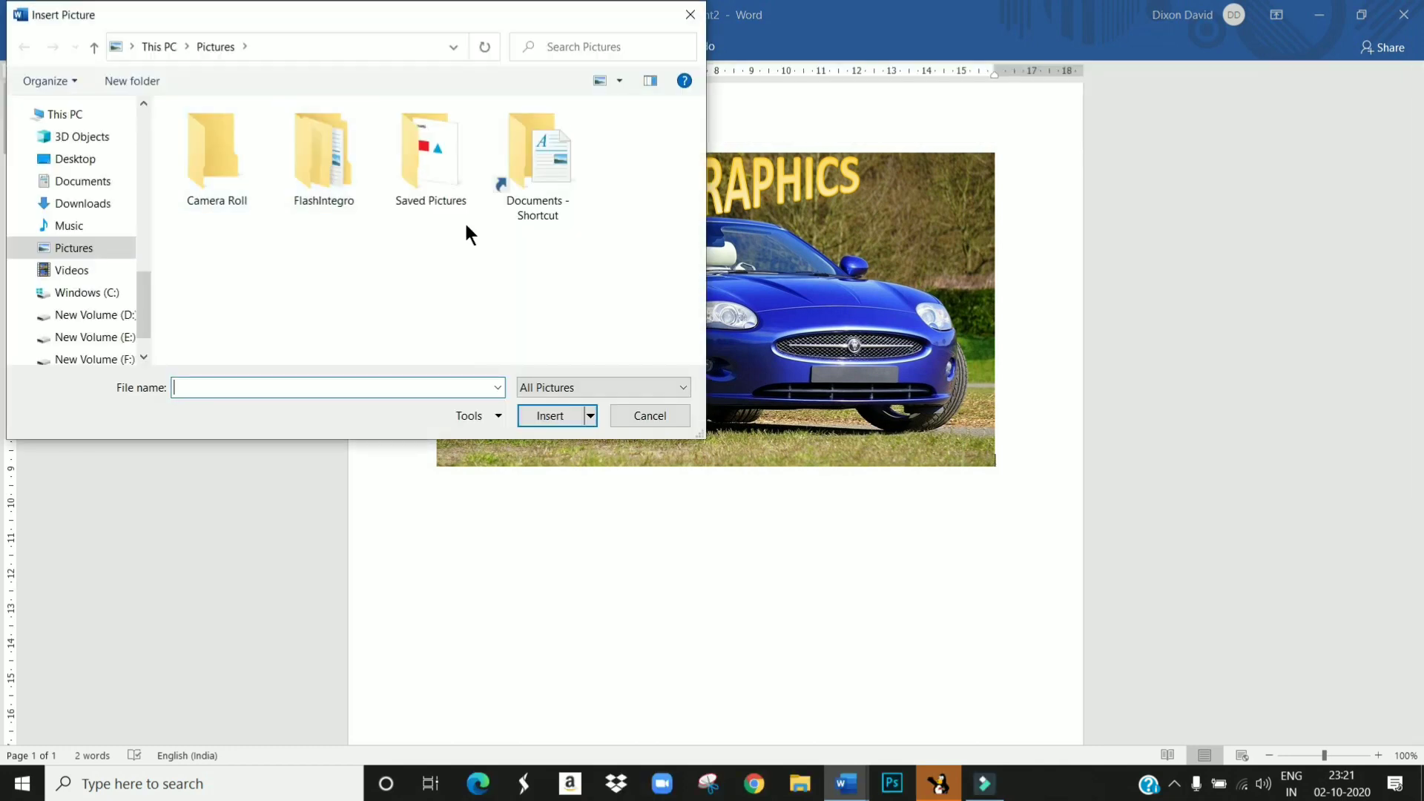
{"action": "left_click", "coordinate": [442, 181]}
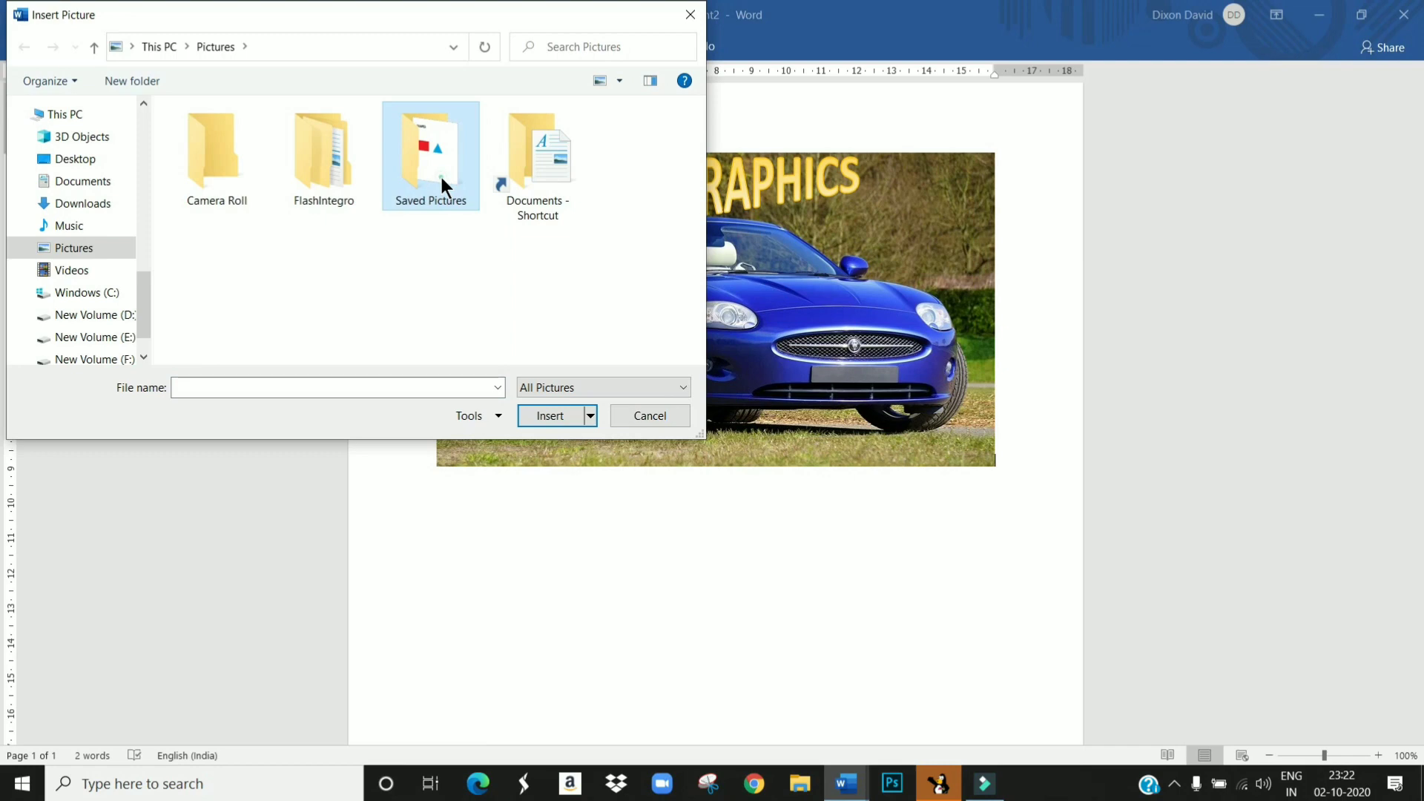
{"action": "double_click", "coordinate": [442, 177]}
{"action": "left_click", "coordinate": [212, 167]}
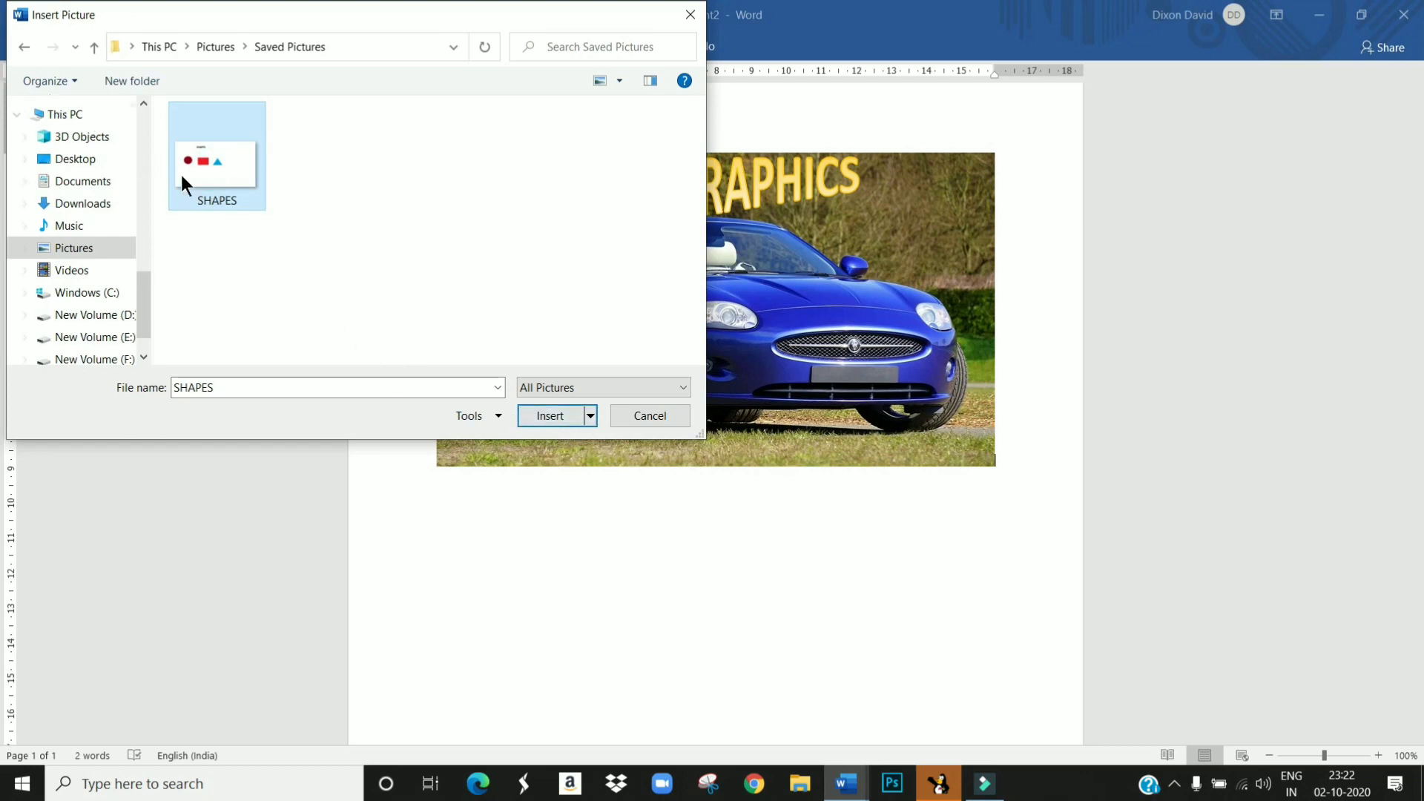
{"action": "double_click", "coordinate": [216, 197]}
{"action": "left_click", "coordinate": [558, 415]}
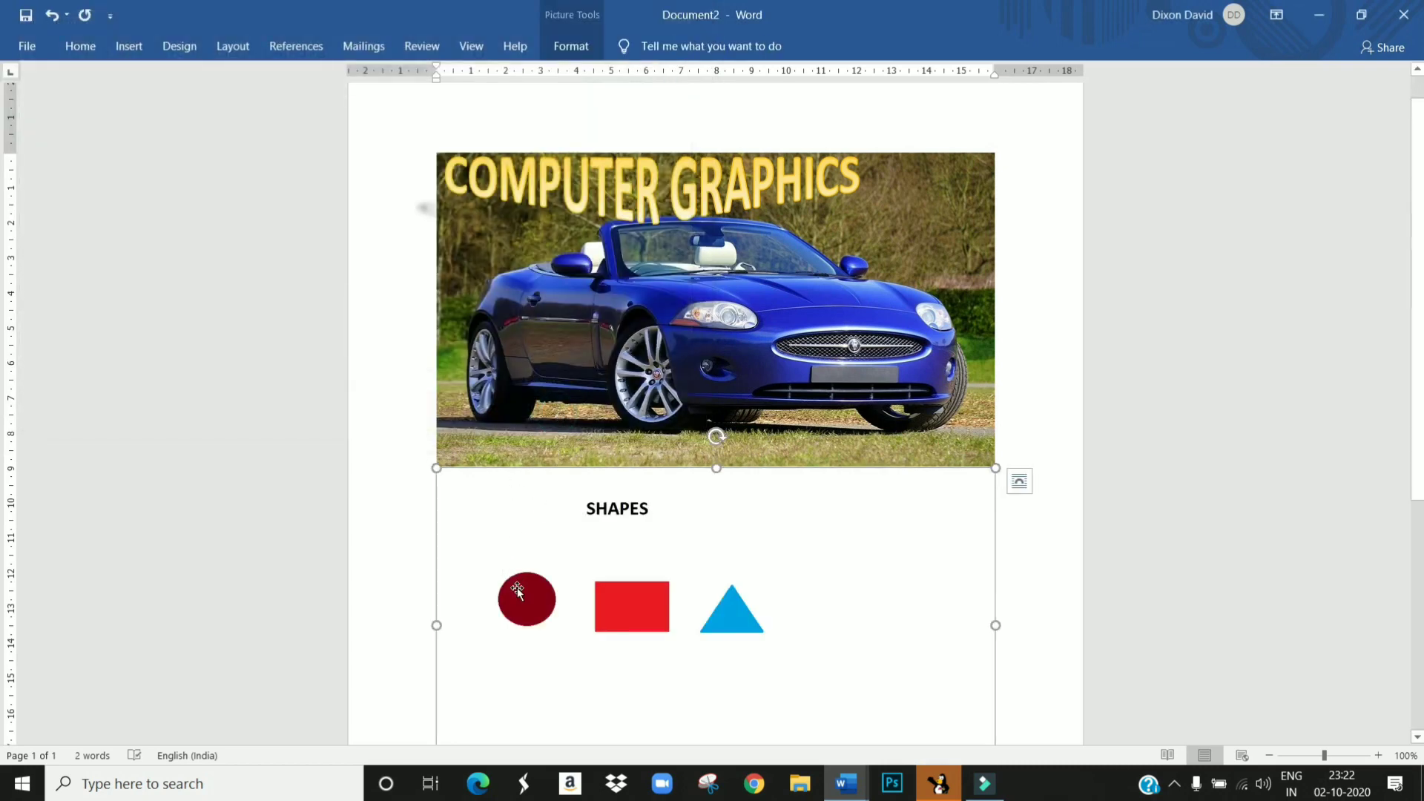
{"action": "scroll", "coordinate": [515, 586], "scroll_direction": "down", "scroll_amount": 1}
{"action": "scroll", "coordinate": [553, 544], "scroll_direction": "down", "scroll_amount": 2}
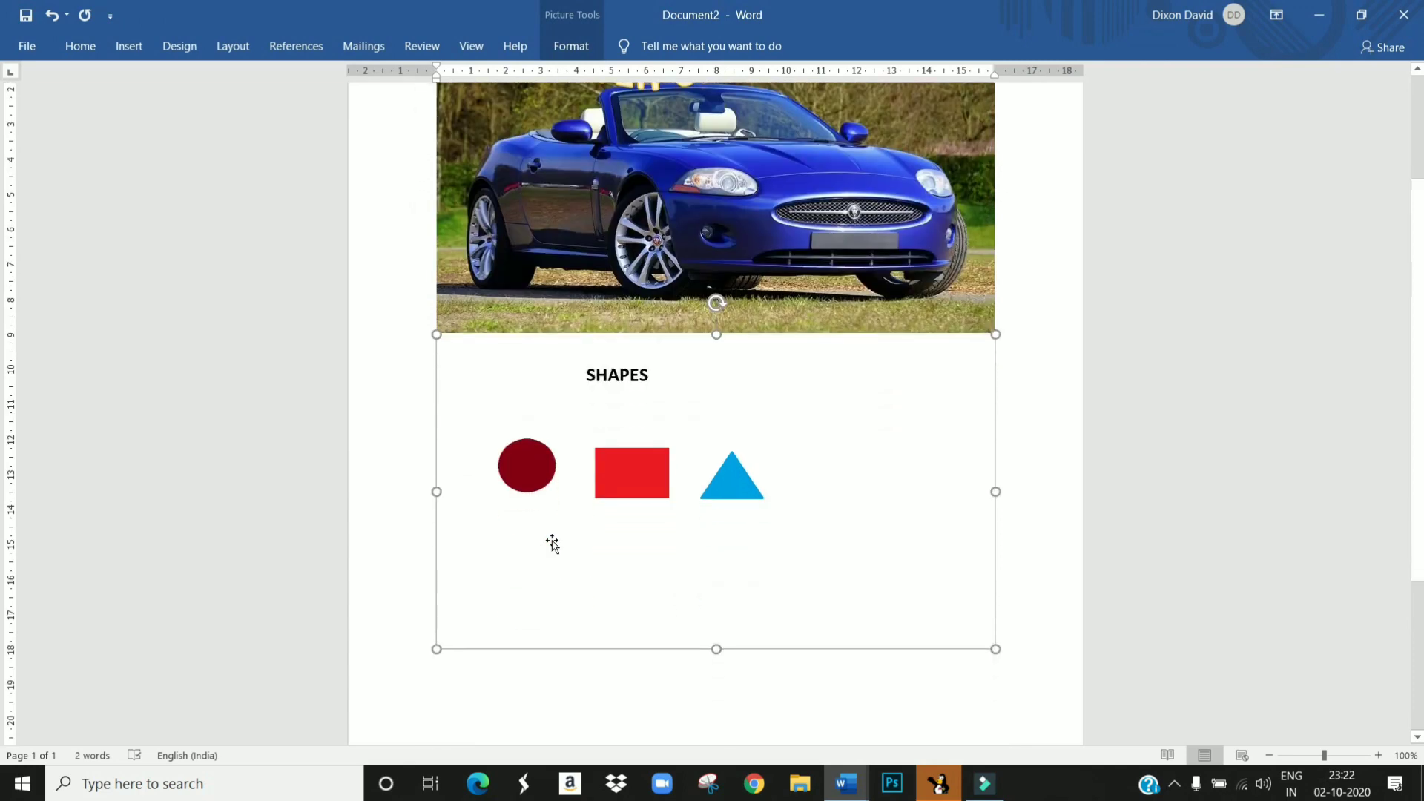
{"action": "scroll", "coordinate": [553, 543], "scroll_direction": "down", "scroll_amount": 1}
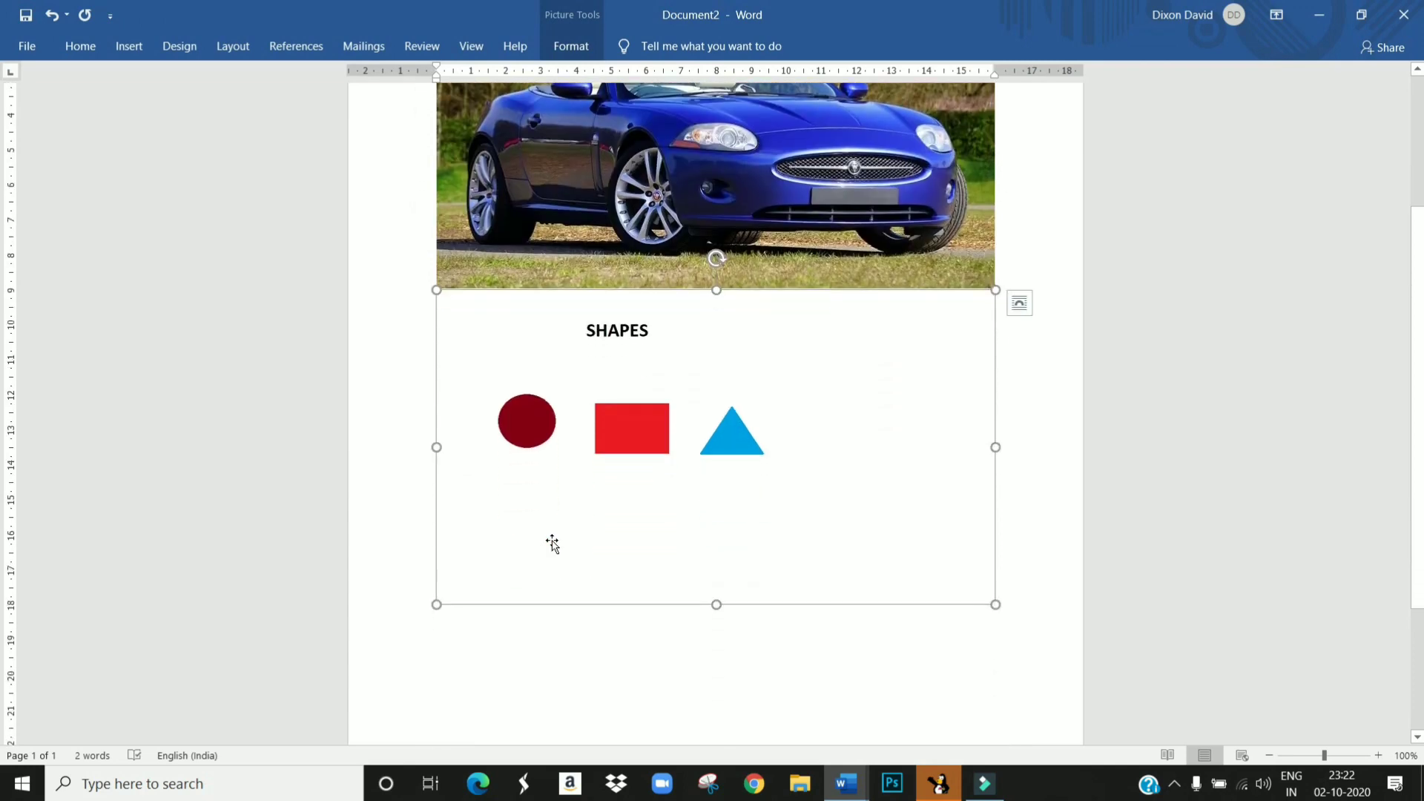